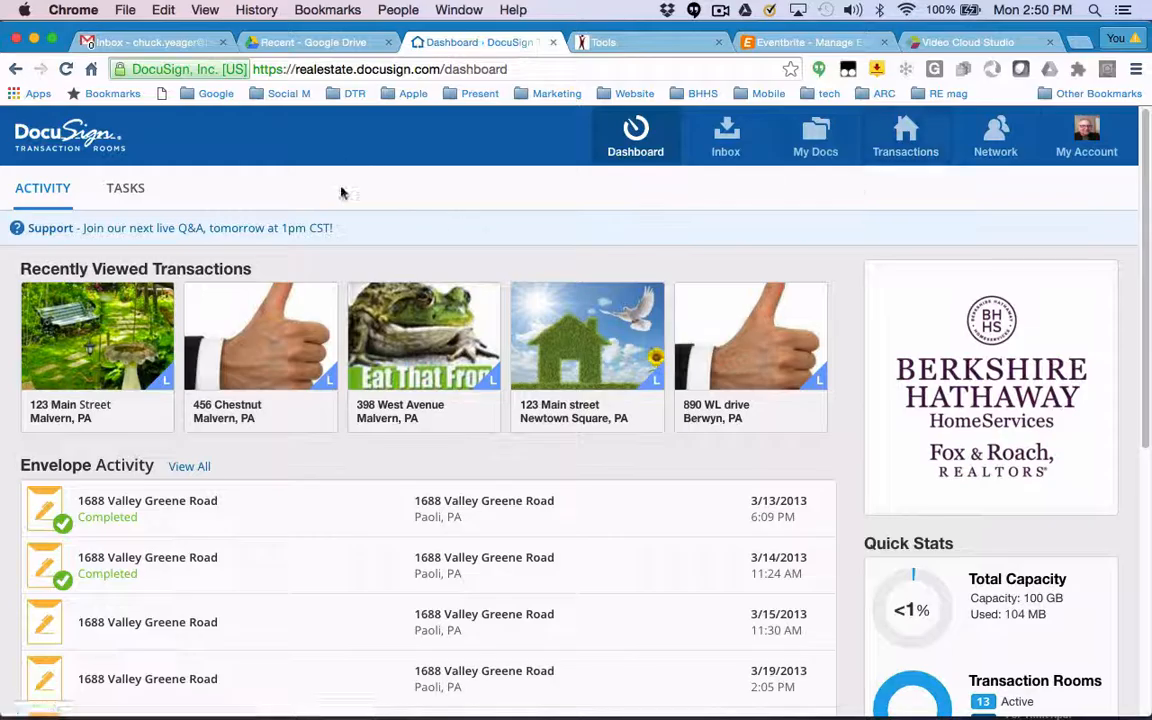
# Open the 123 Main Street transaction and go to its documents.
pyautogui.click(907, 144)
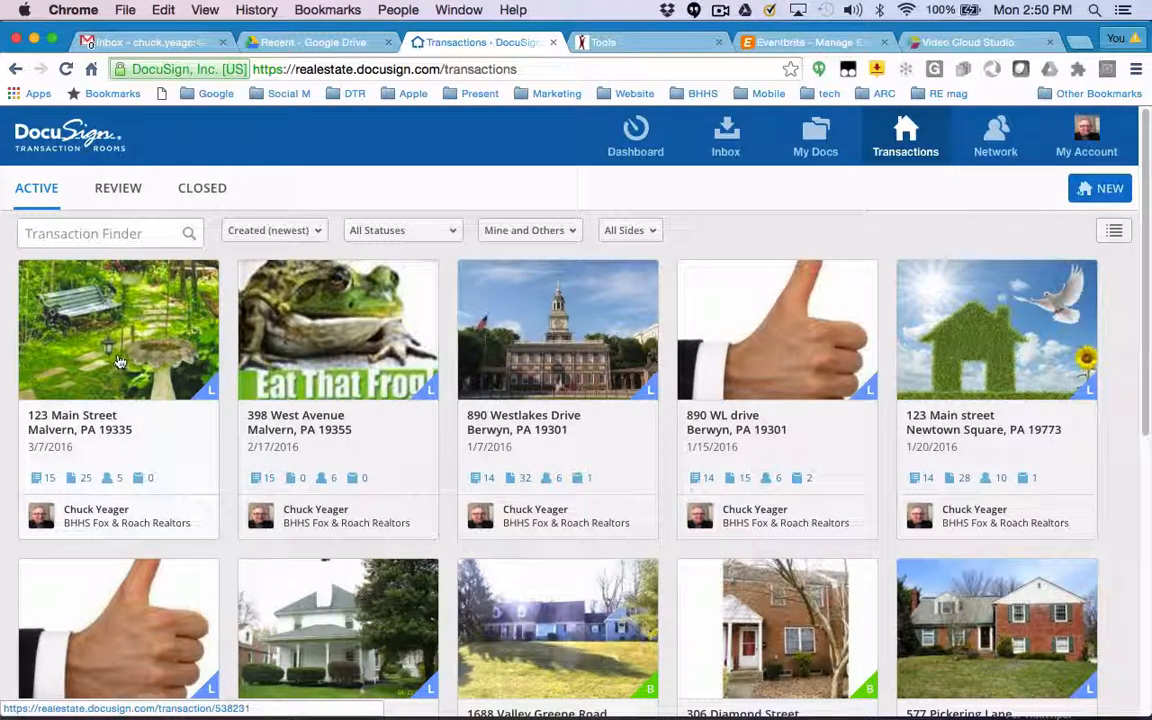
pyautogui.click(118, 362)
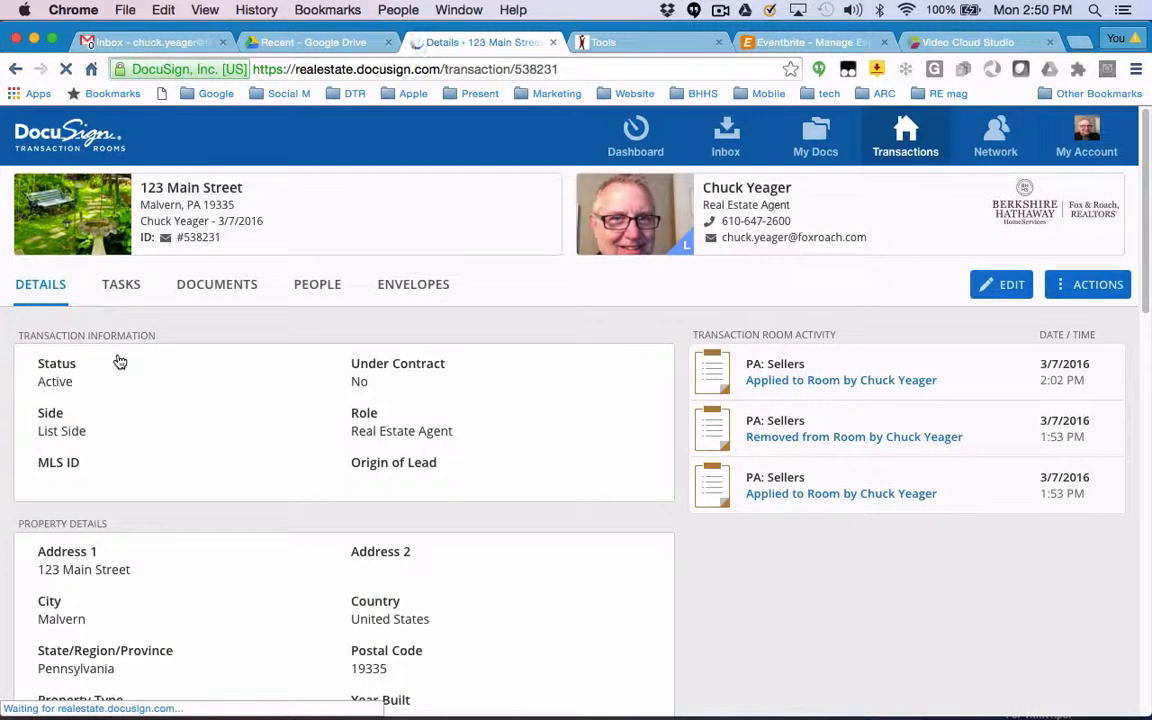
pyautogui.click(232, 290)
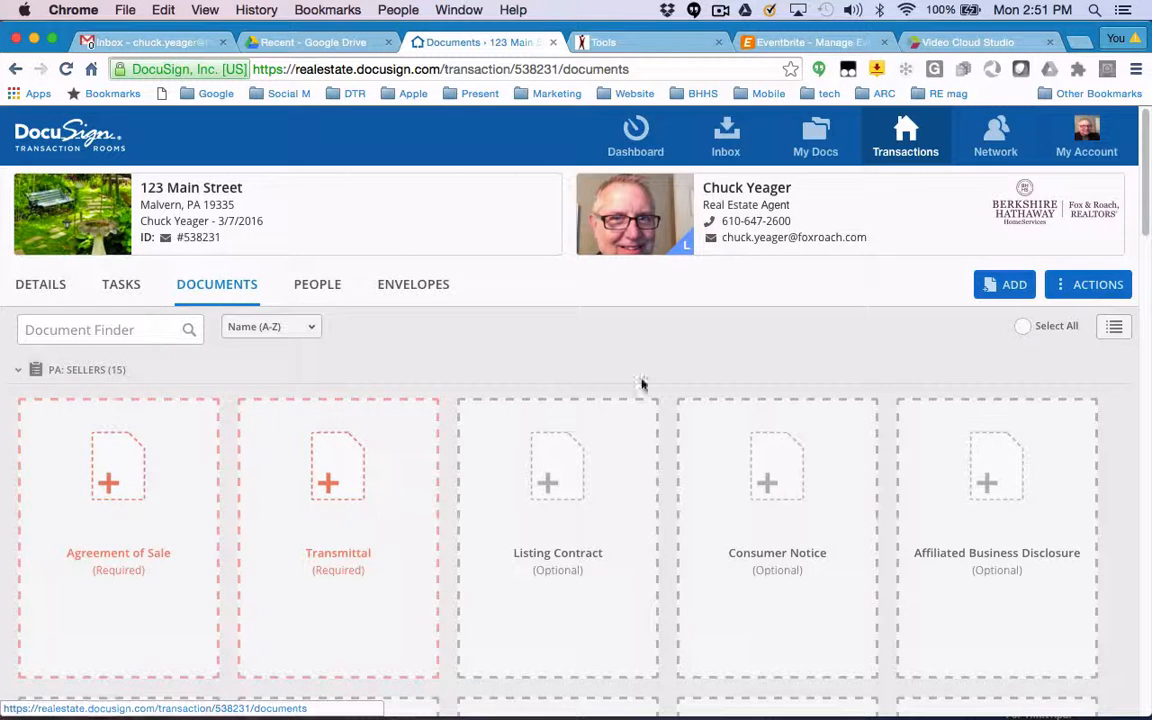
# Add a new document folder named Client Emails to the transaction.
pyautogui.click(1085, 290)
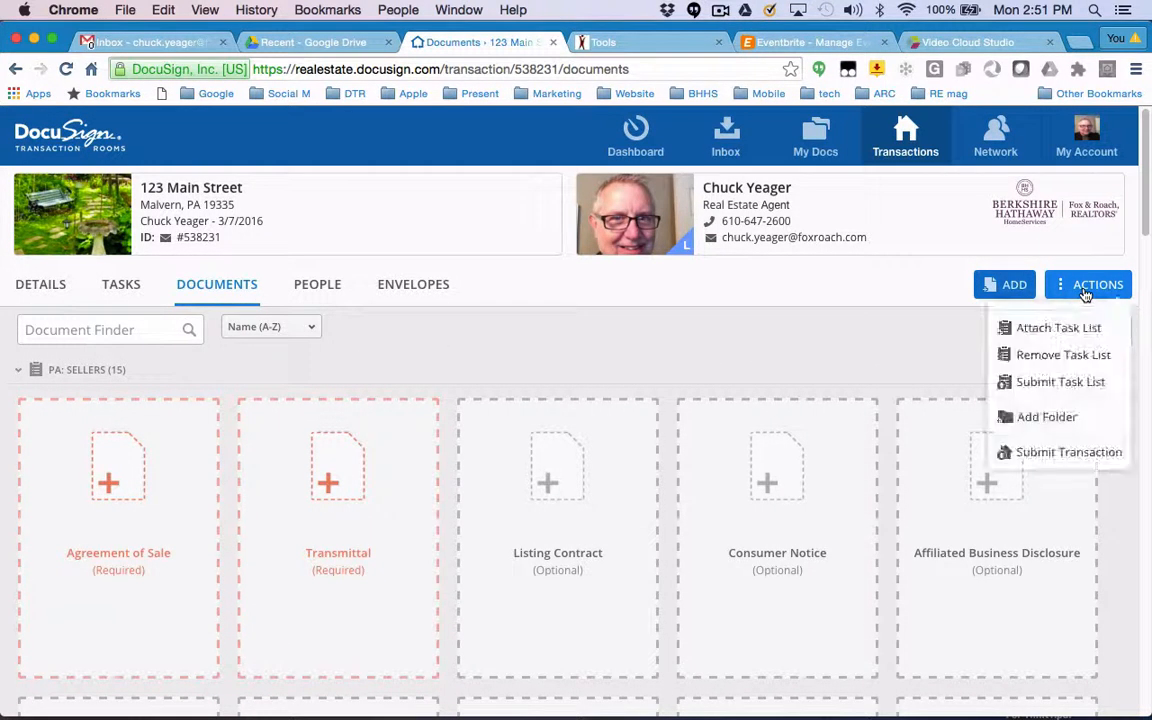
pyautogui.click(1040, 418)
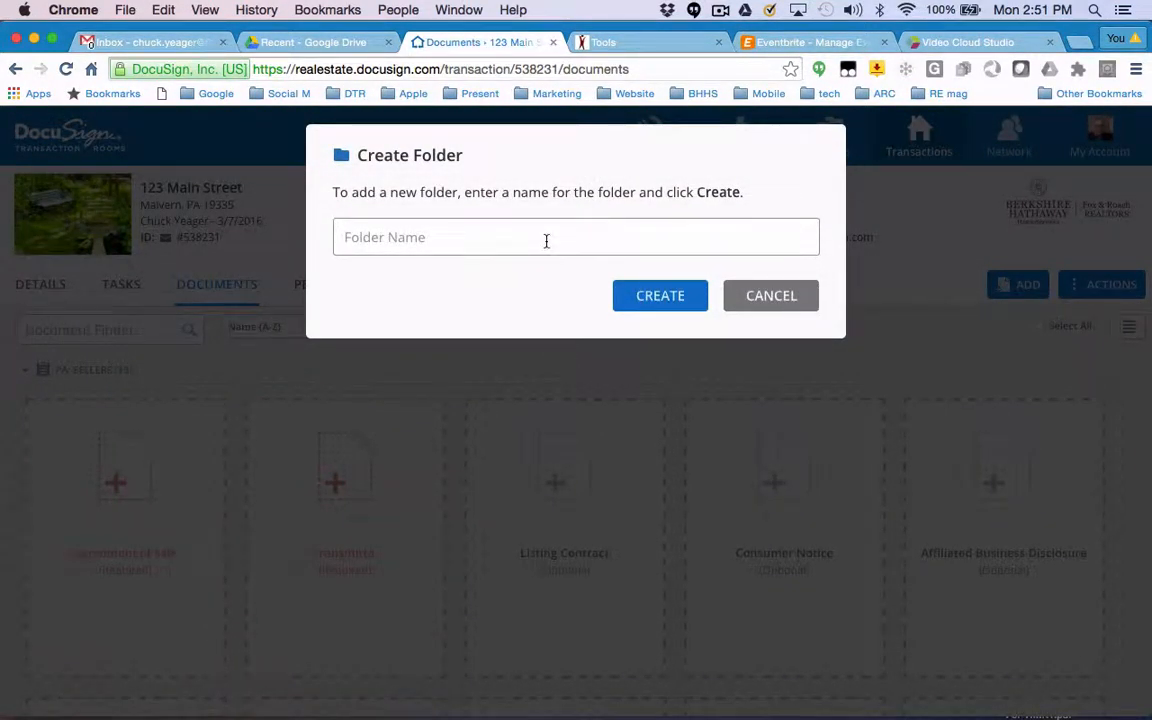
pyautogui.write('Emails')
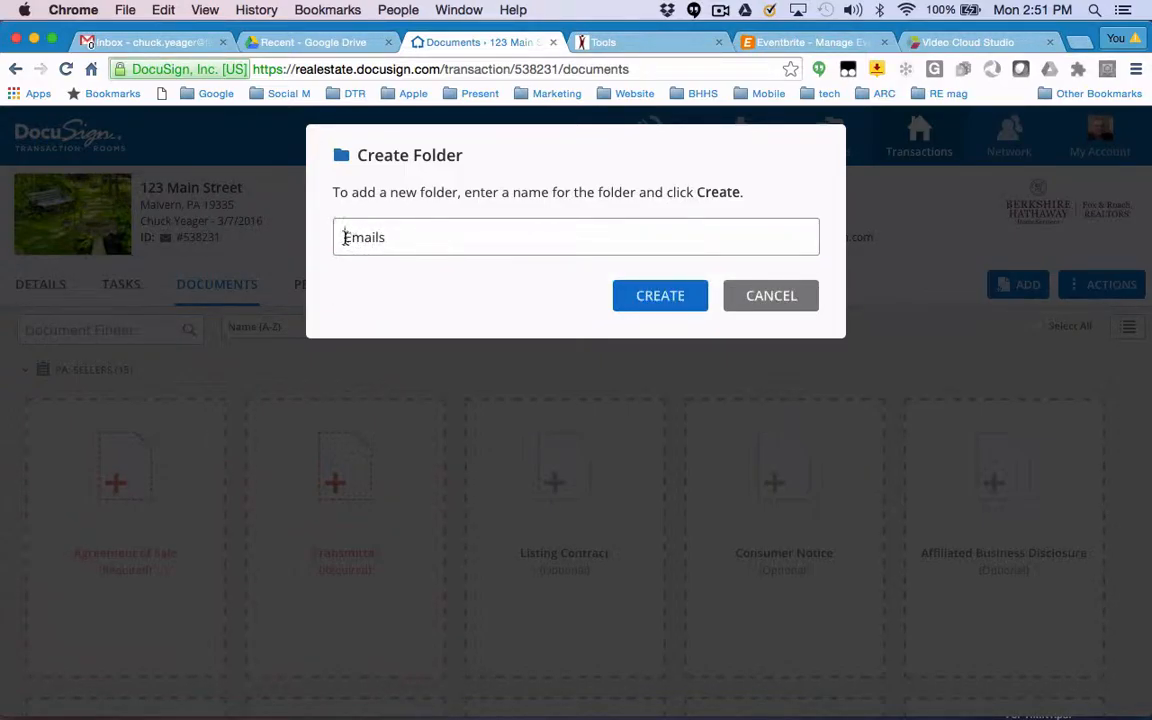
pyautogui.write('Client')
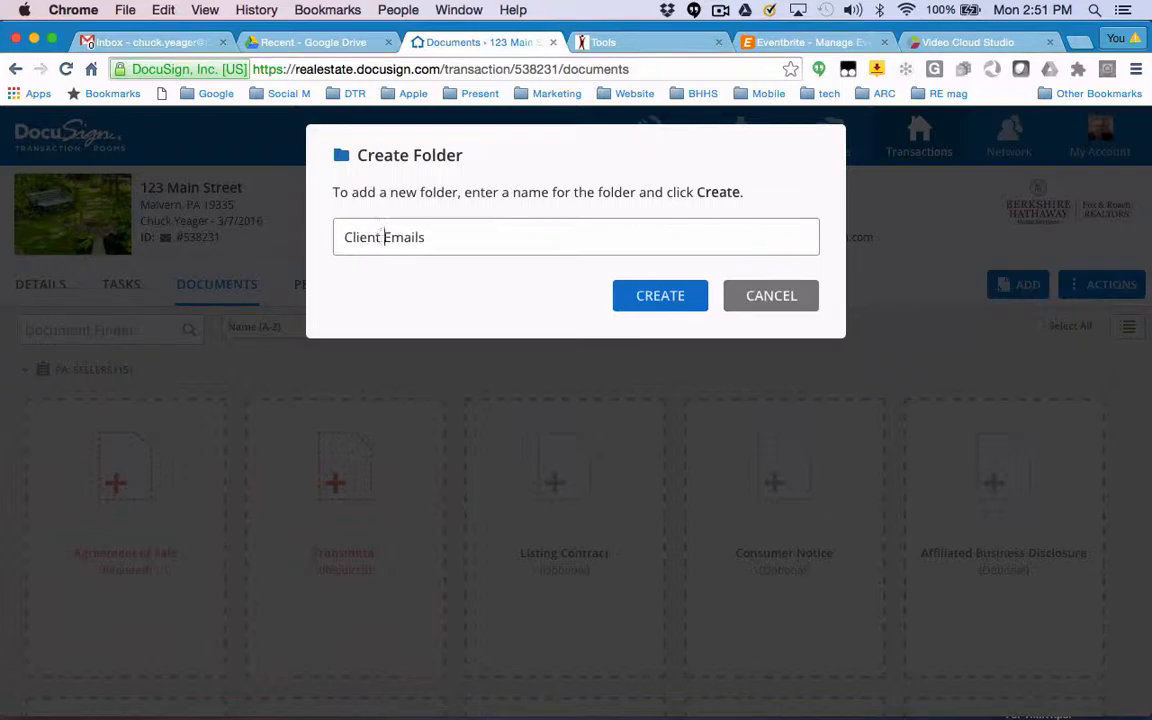
pyautogui.click(674, 297)
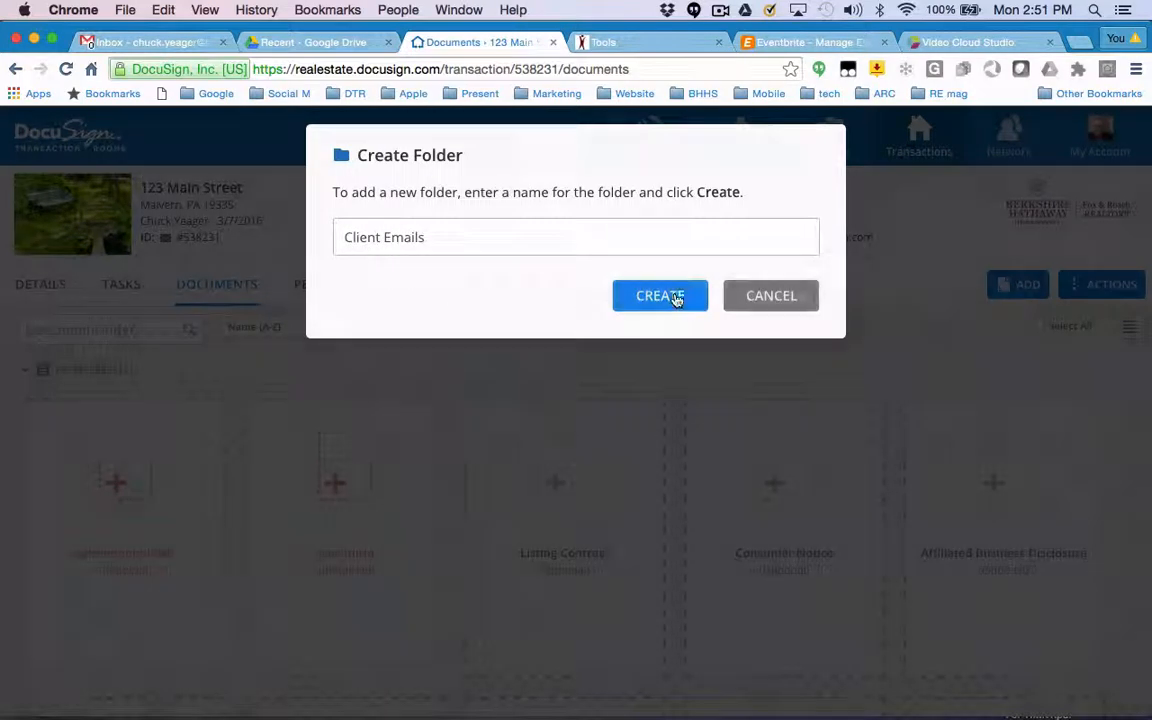
pyautogui.scroll(-10, 621, 387)
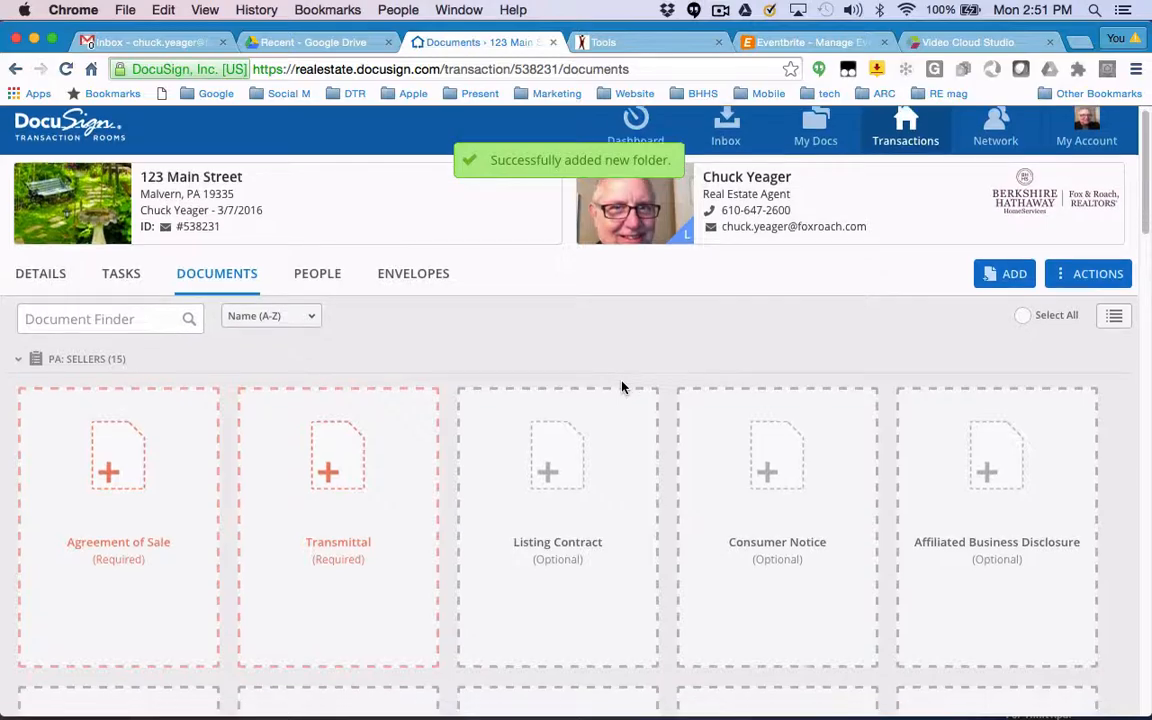
pyautogui.scroll(-2, 623, 389)
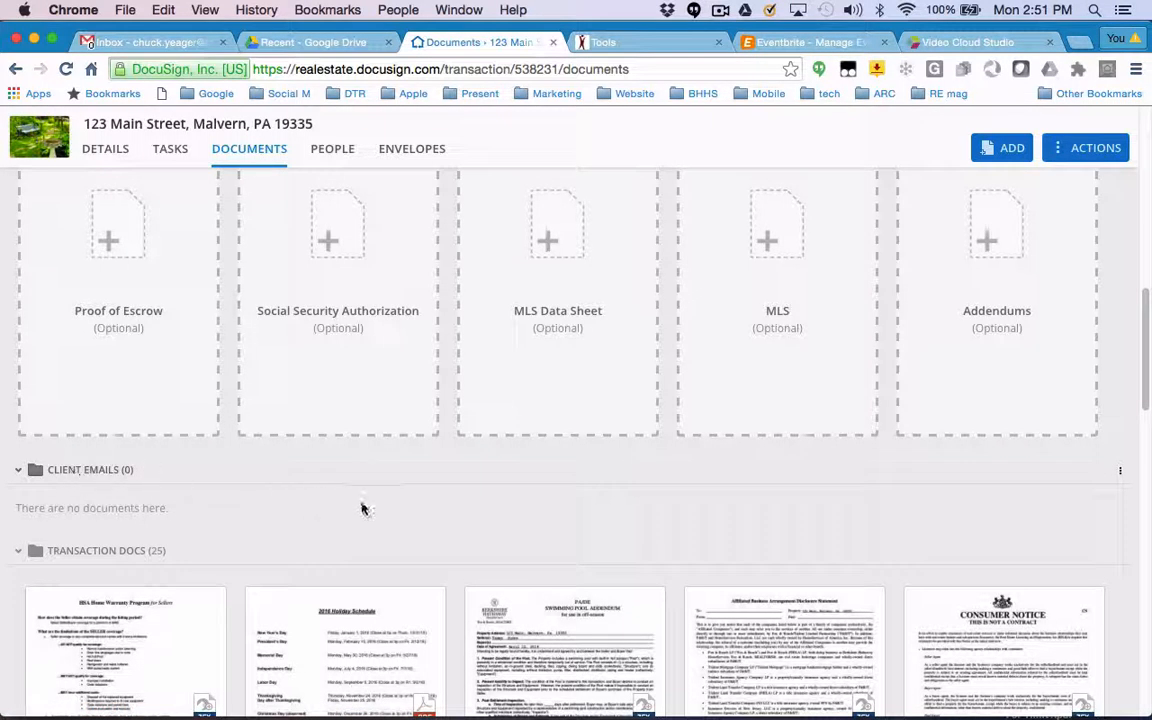
# Add another document folder named Photos.
pyautogui.scroll(5, 433, 514)
pyautogui.click(1080, 149)
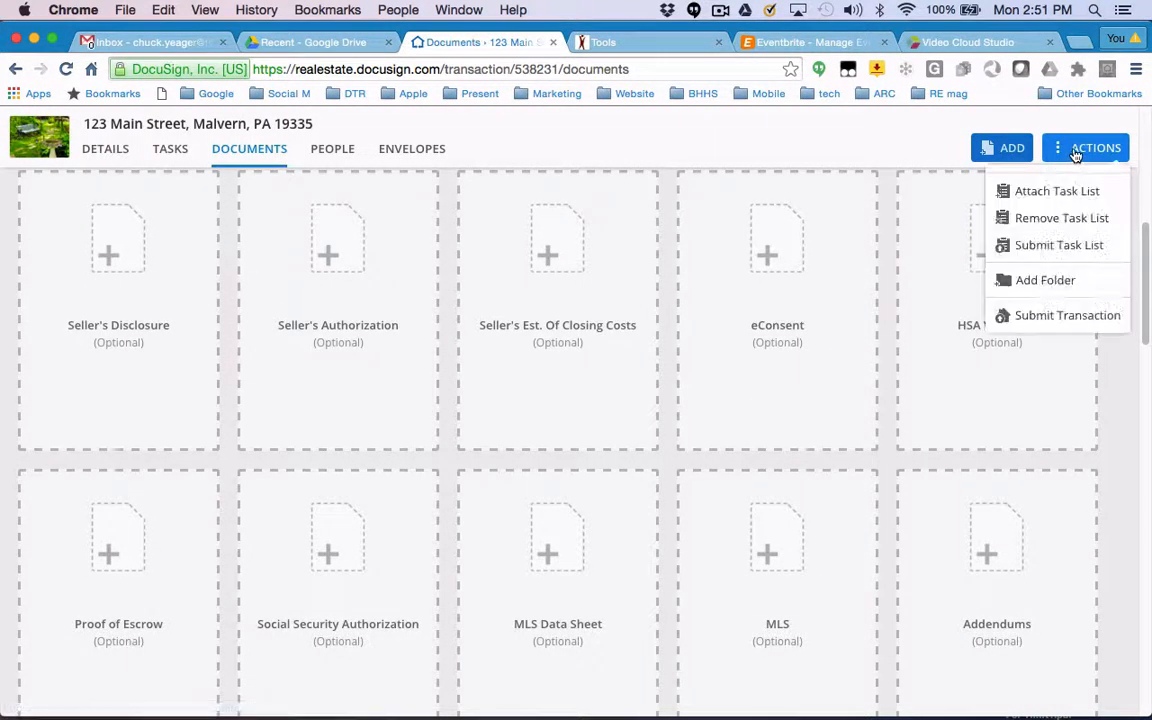
pyautogui.click(1045, 281)
pyautogui.write('Photos')
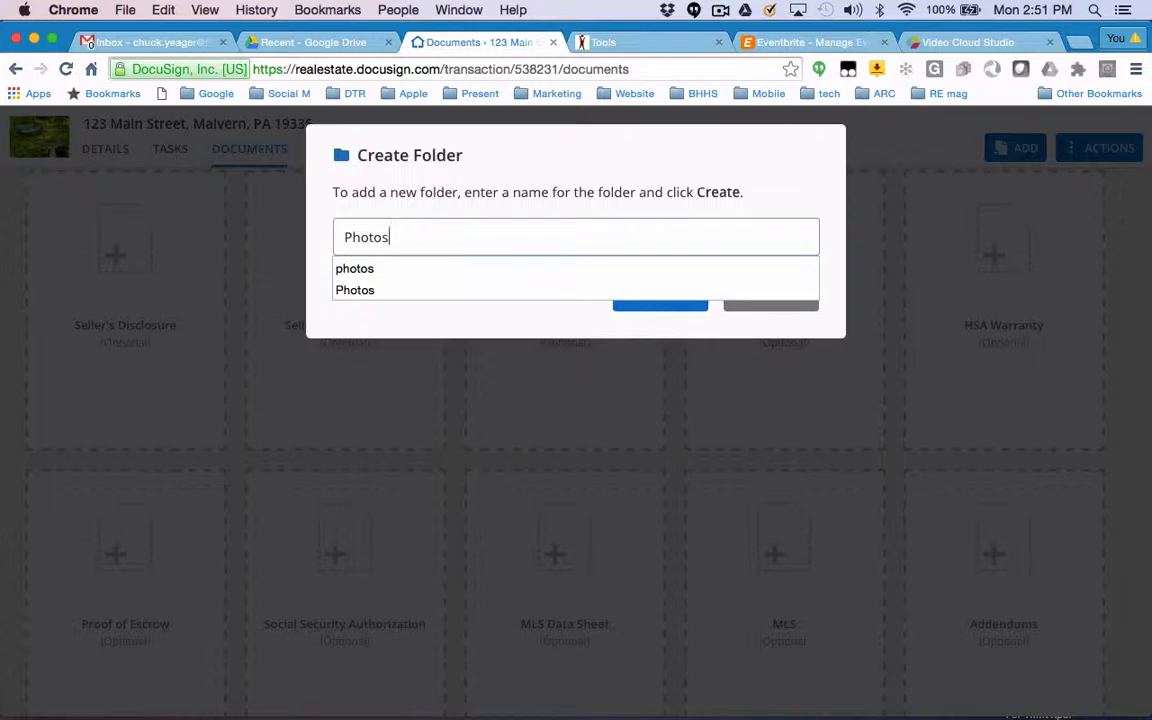
pyautogui.click(835, 365)
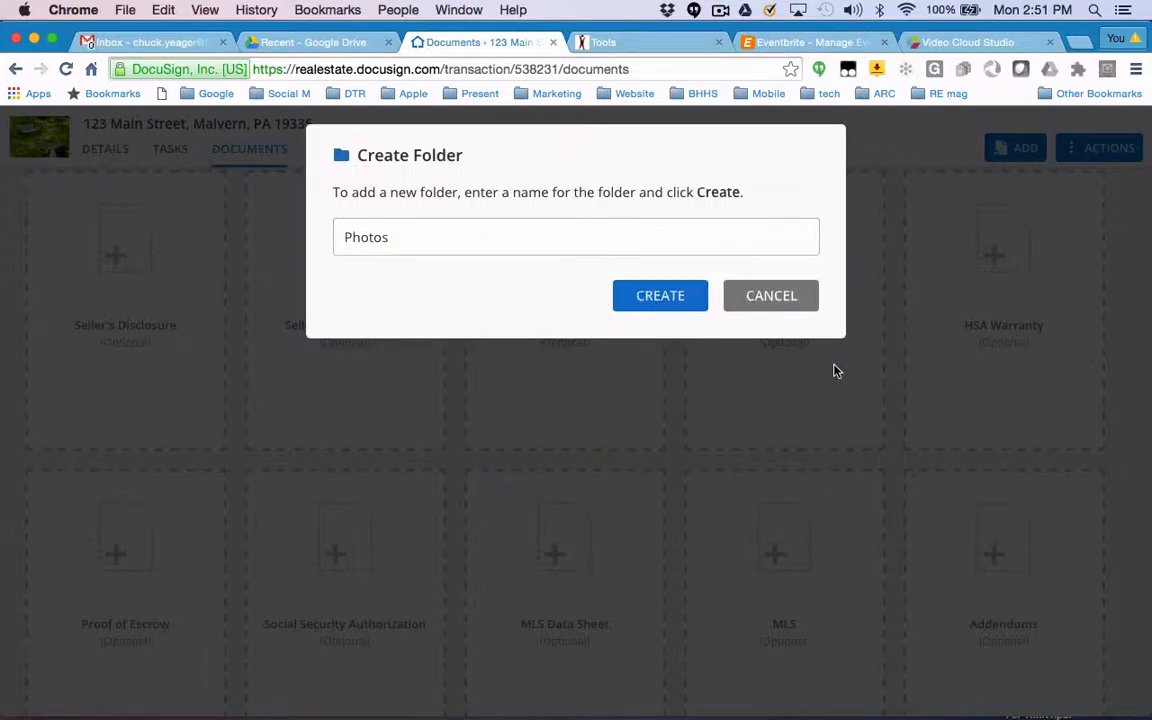
pyautogui.click(686, 305)
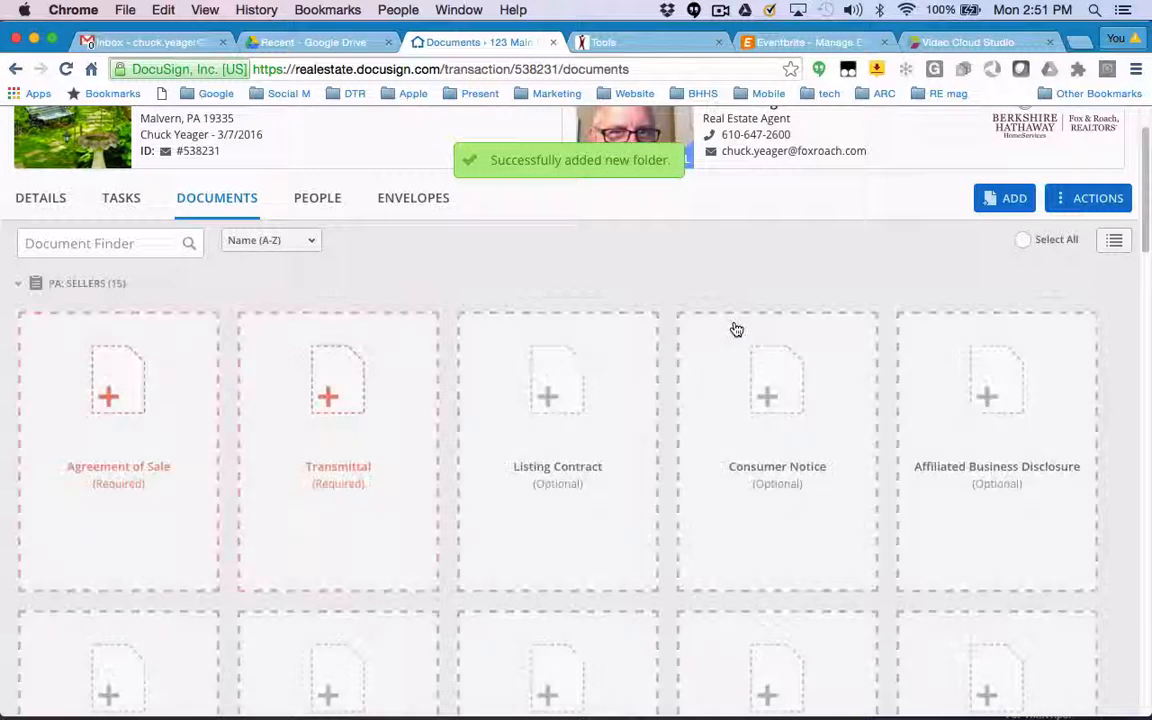
# Add a document folder named Listing Materials.
pyautogui.scroll(-9, 735, 328)
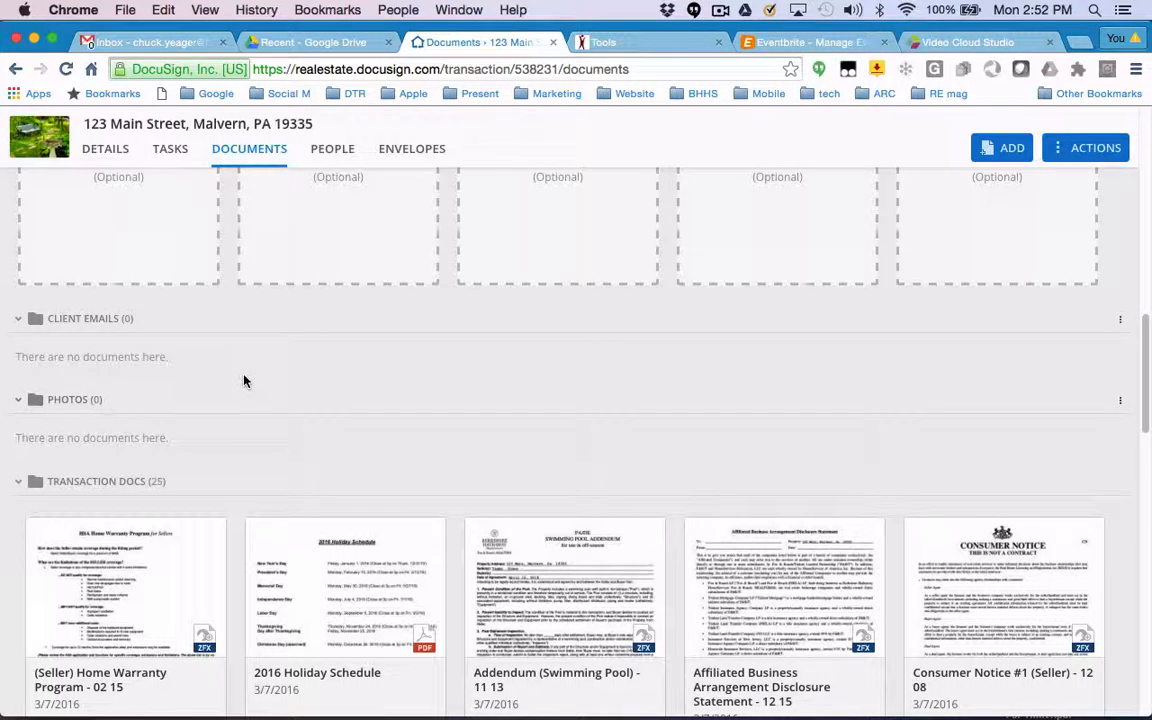
pyautogui.scroll(15, 244, 380)
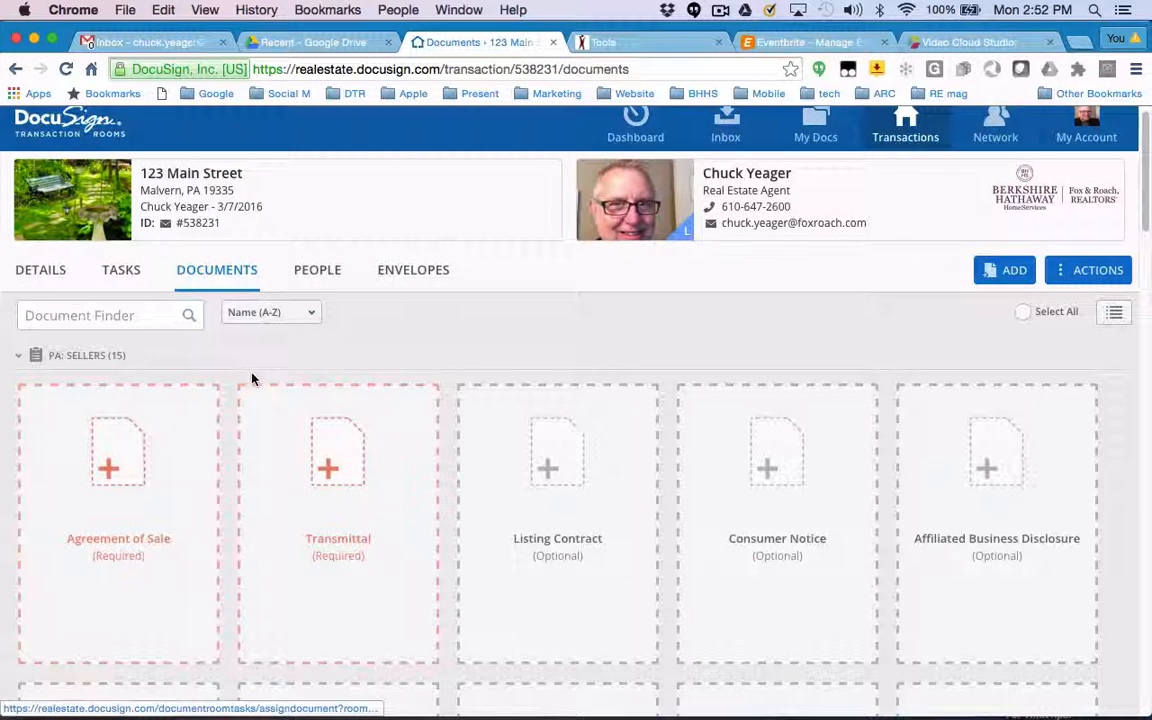
pyautogui.click(1079, 283)
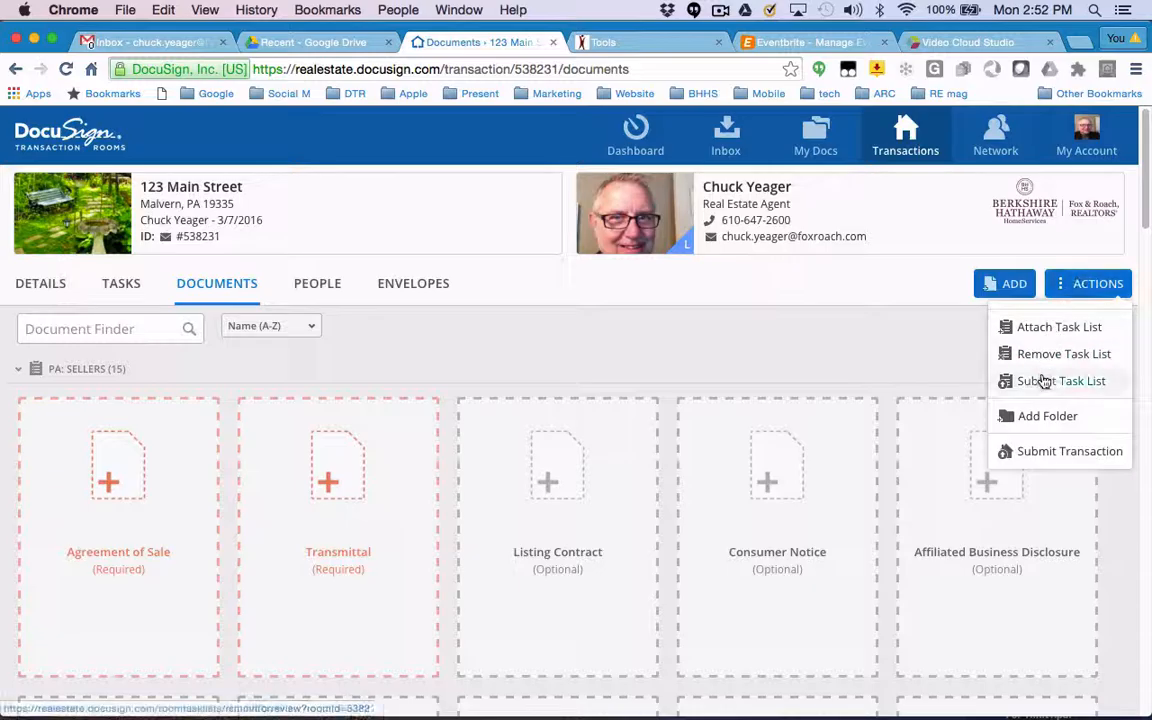
pyautogui.click(1036, 415)
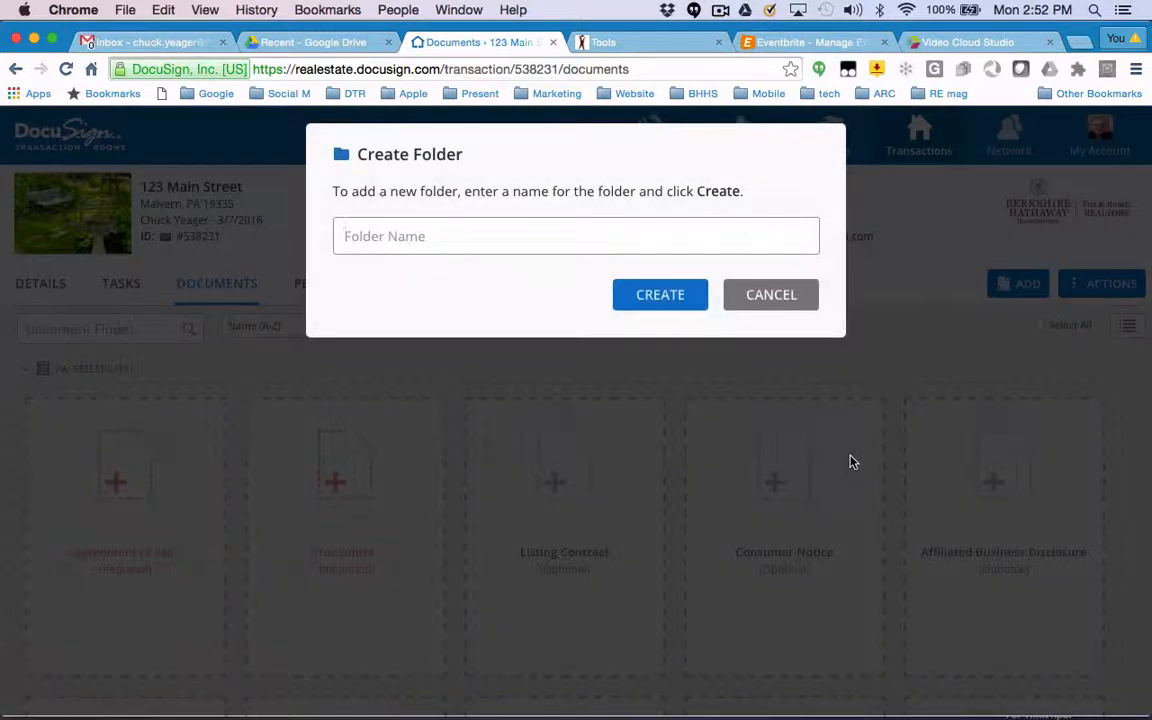
pyautogui.write('Listing Materials')
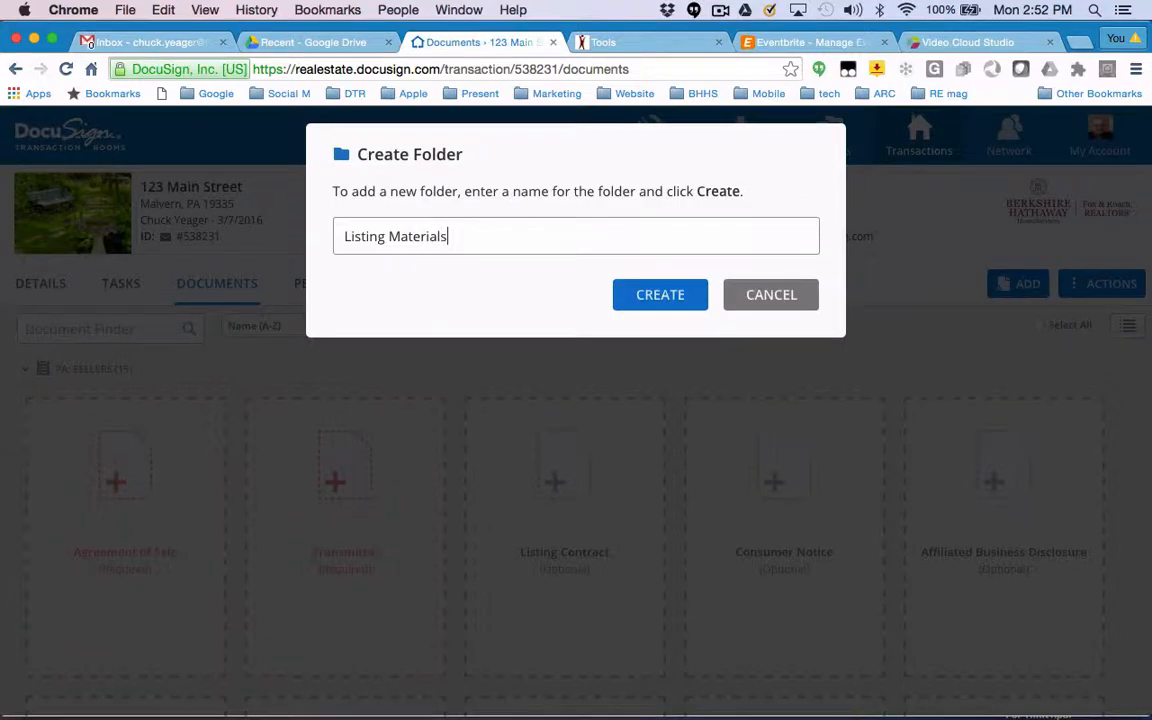
pyautogui.click(665, 297)
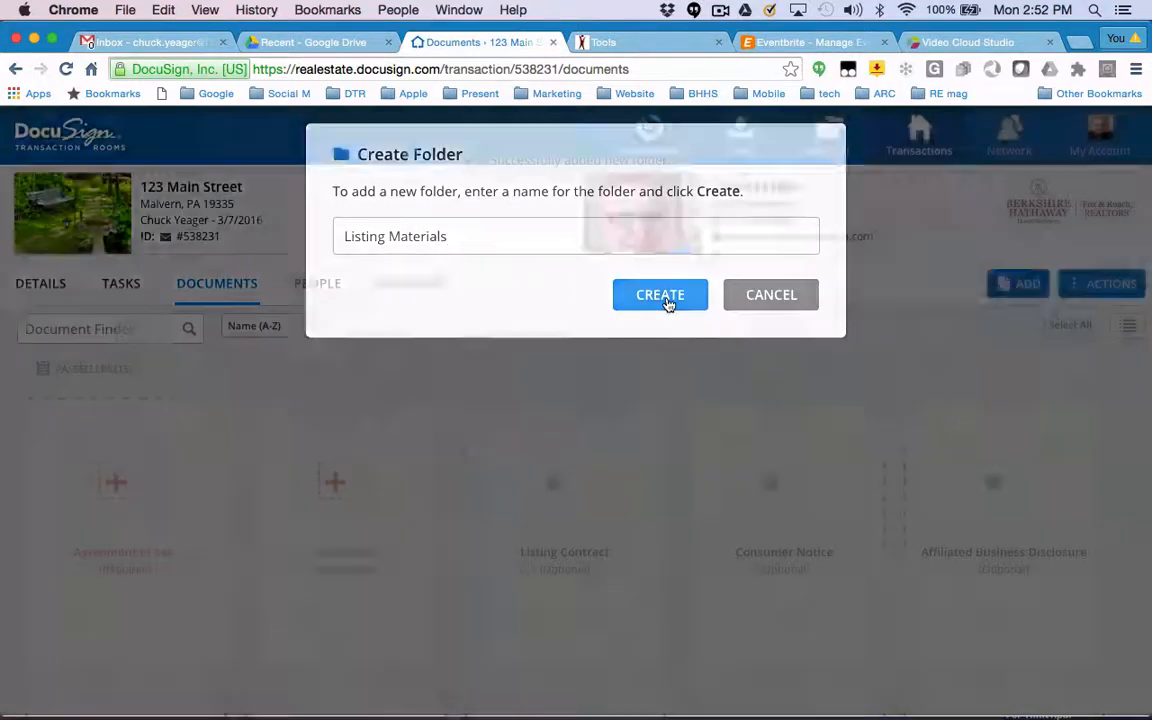
# Add a document folder named Buyer Agent Emails, correcting the misspelled name before creating it.
pyautogui.scroll(-10, 658, 349)
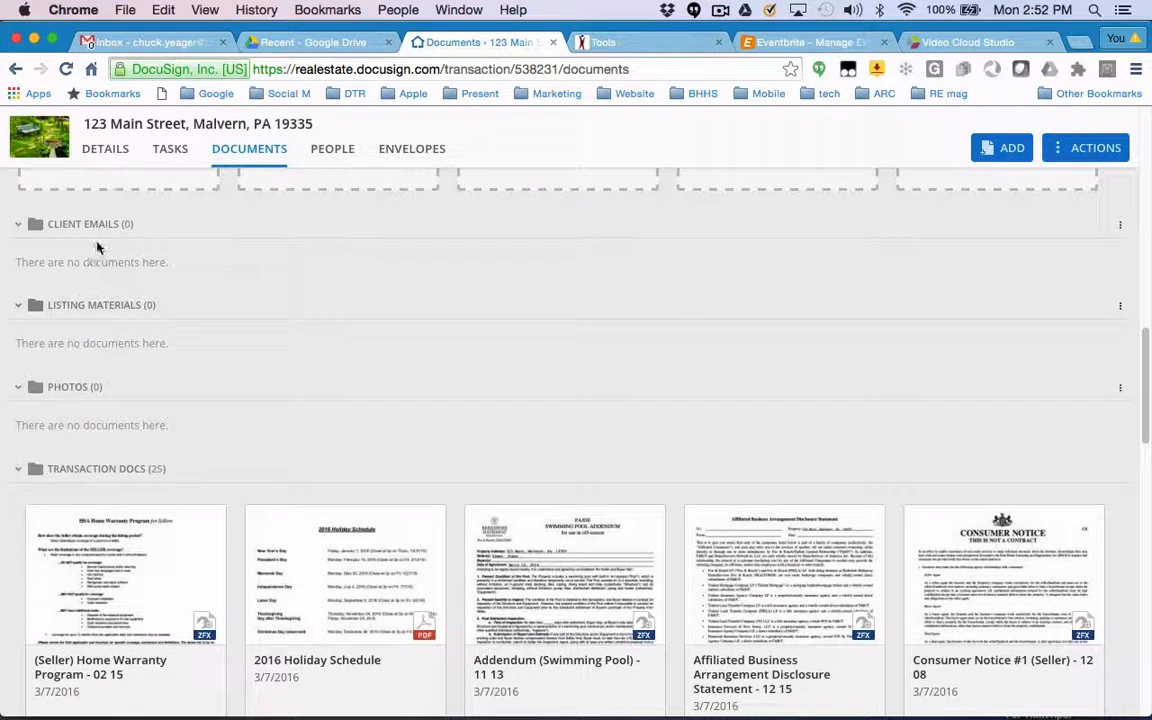
pyautogui.scroll(5, 422, 354)
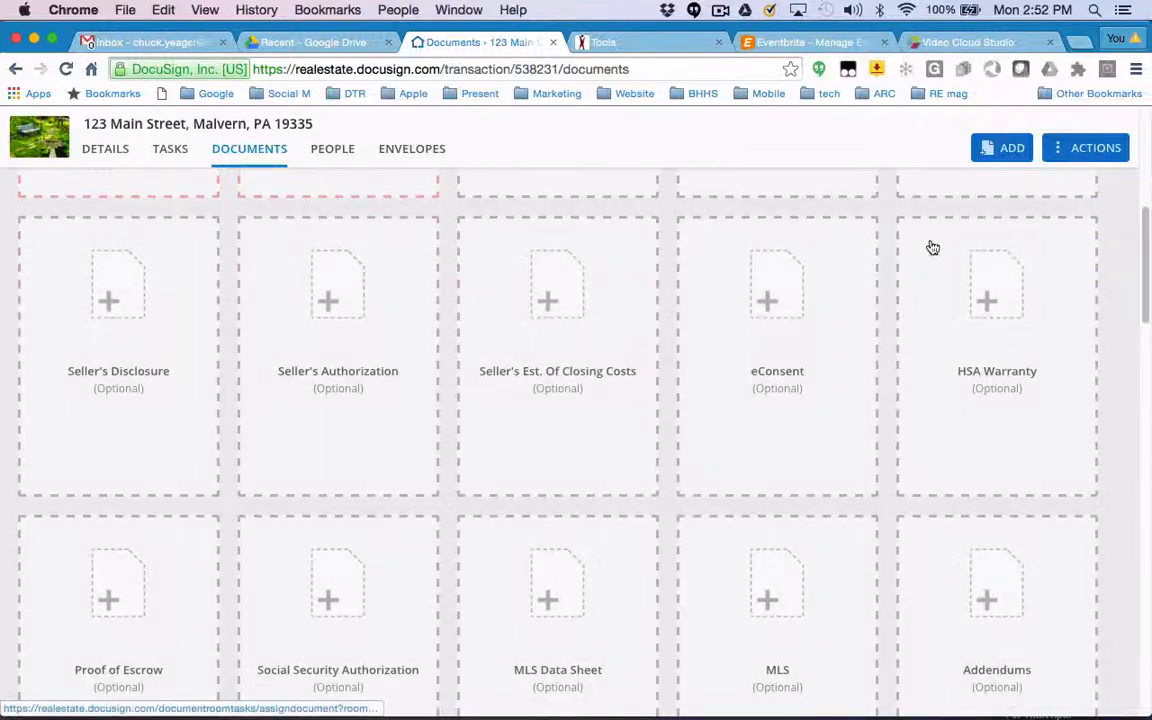
pyautogui.click(1085, 148)
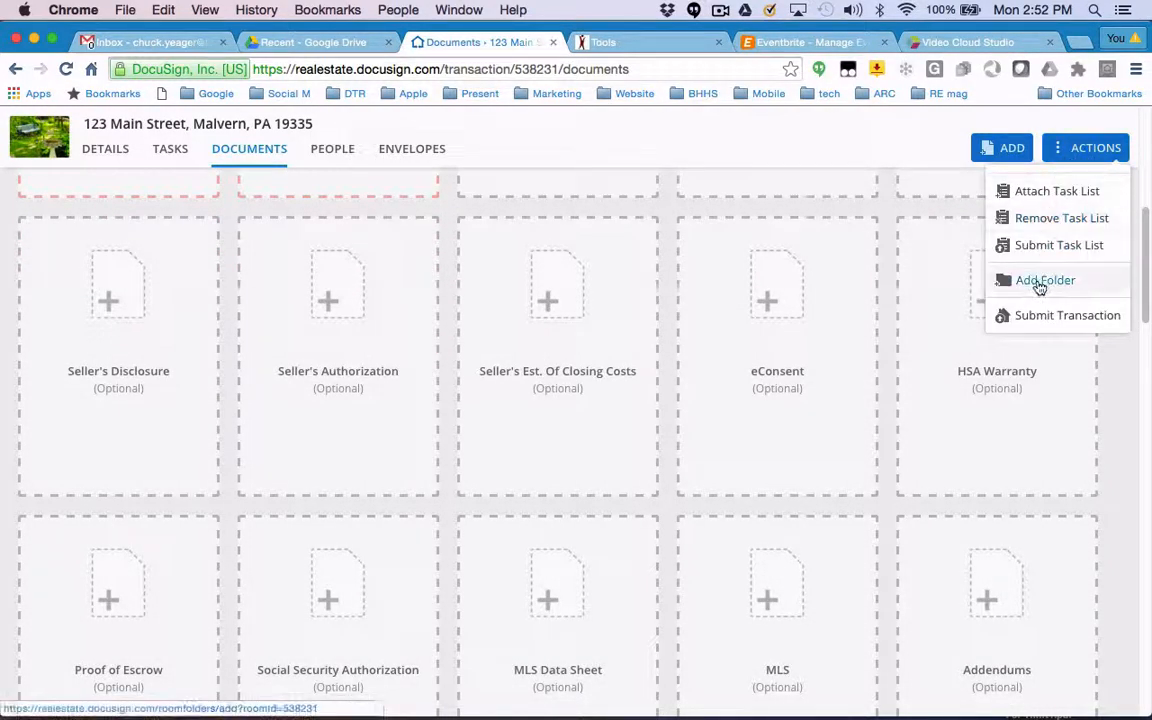
pyautogui.click(1038, 281)
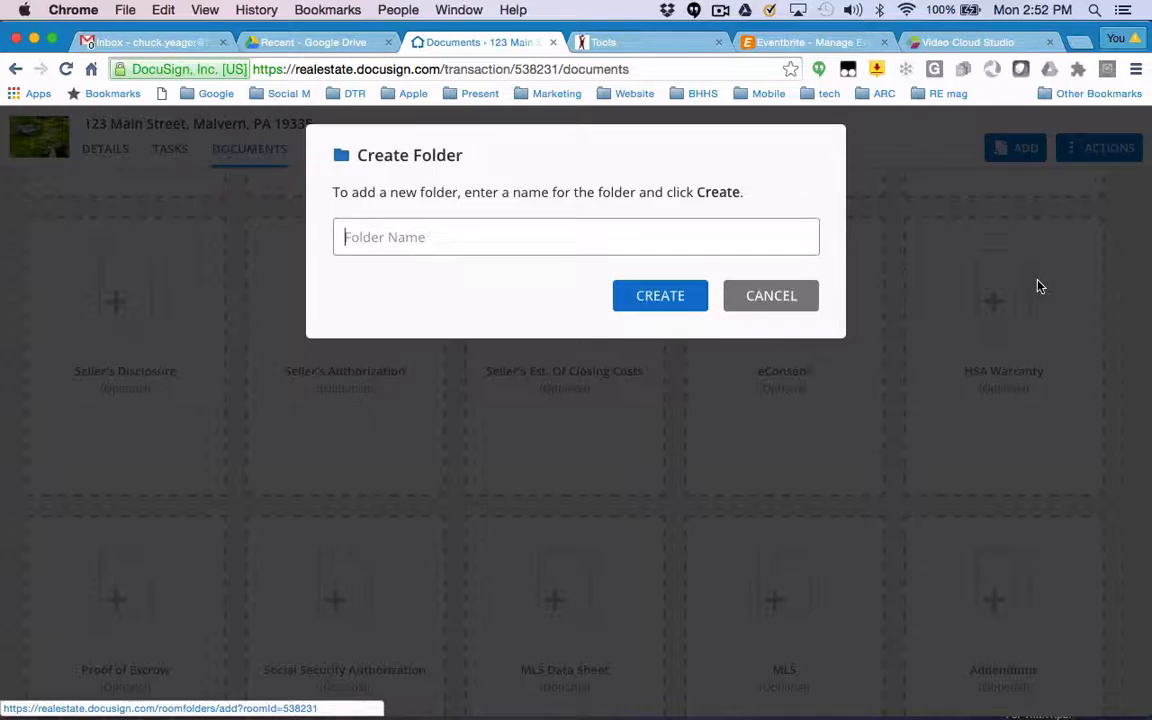
pyautogui.write('Buyer Agent Emials')
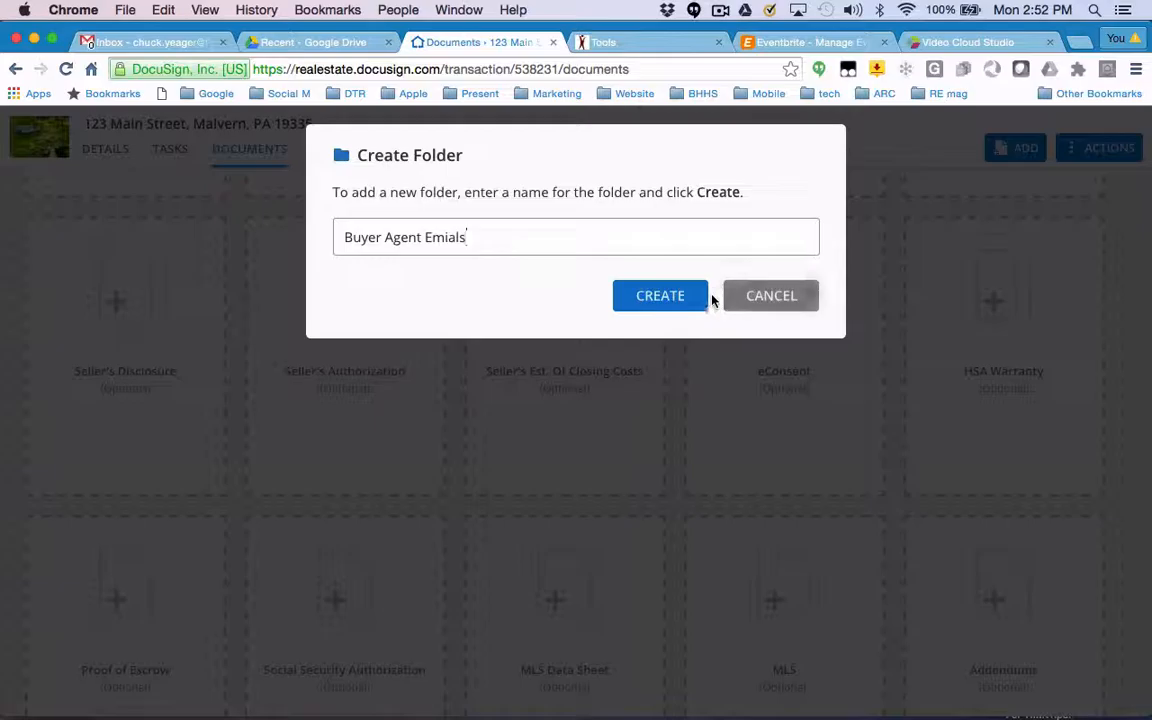
pyautogui.press('BackSpace')
pyautogui.click(680, 297)
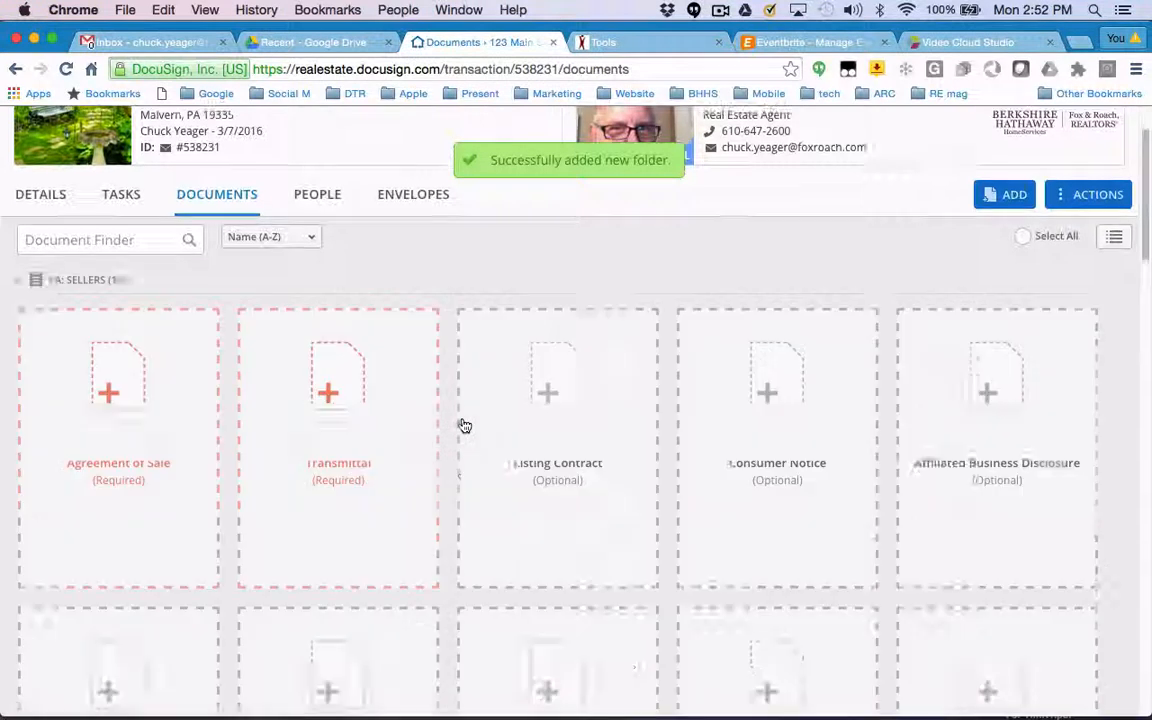
# Upload the image 1547918.jpg from the computer's Pictures folder to the transaction documents.
pyautogui.scroll(-10, 462, 426)
pyautogui.scroll(-5, 464, 426)
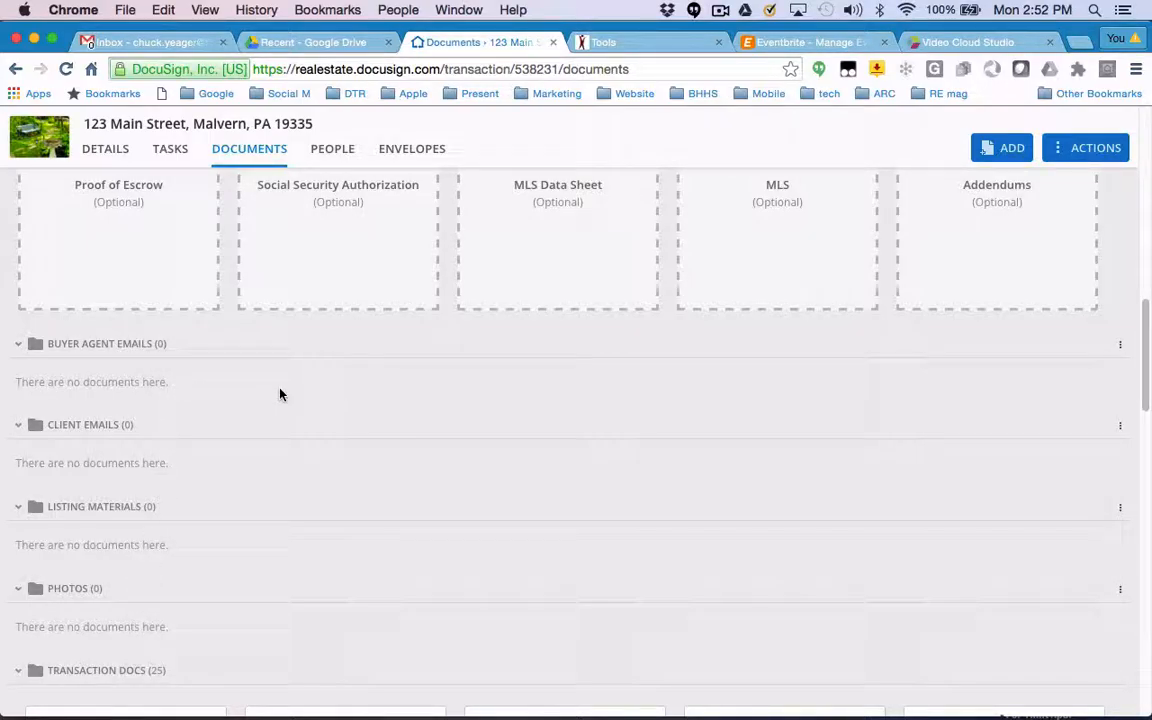
pyautogui.scroll(10, 1015, 301)
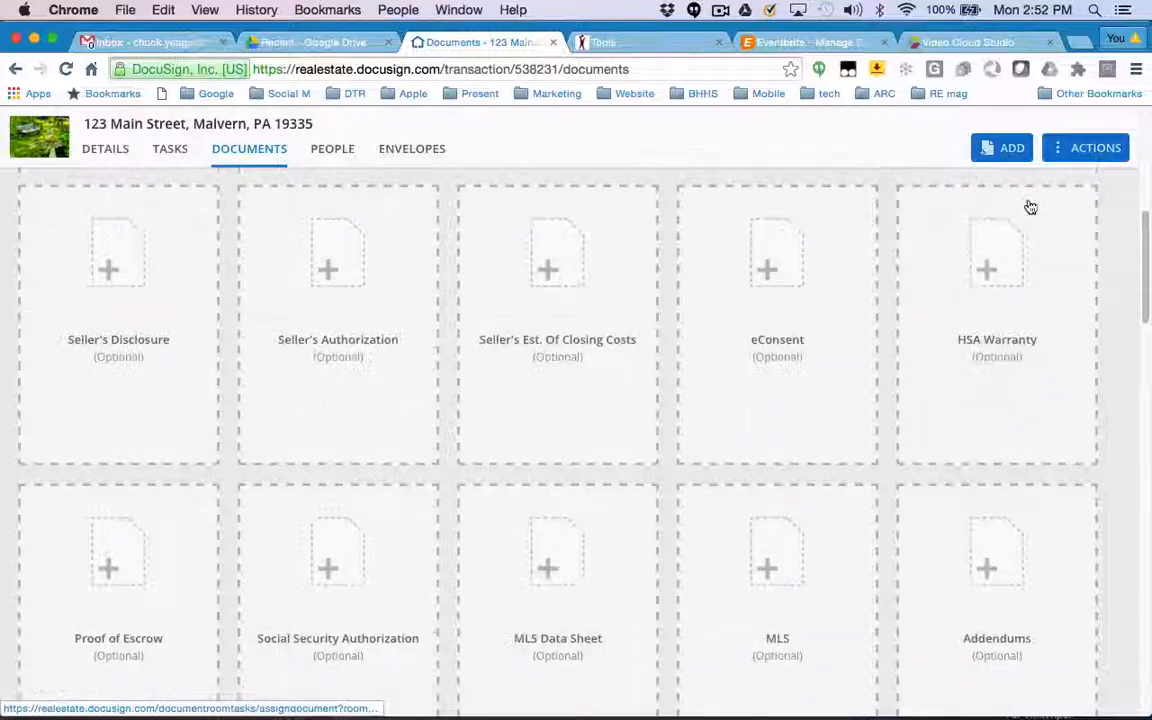
pyautogui.click(1011, 150)
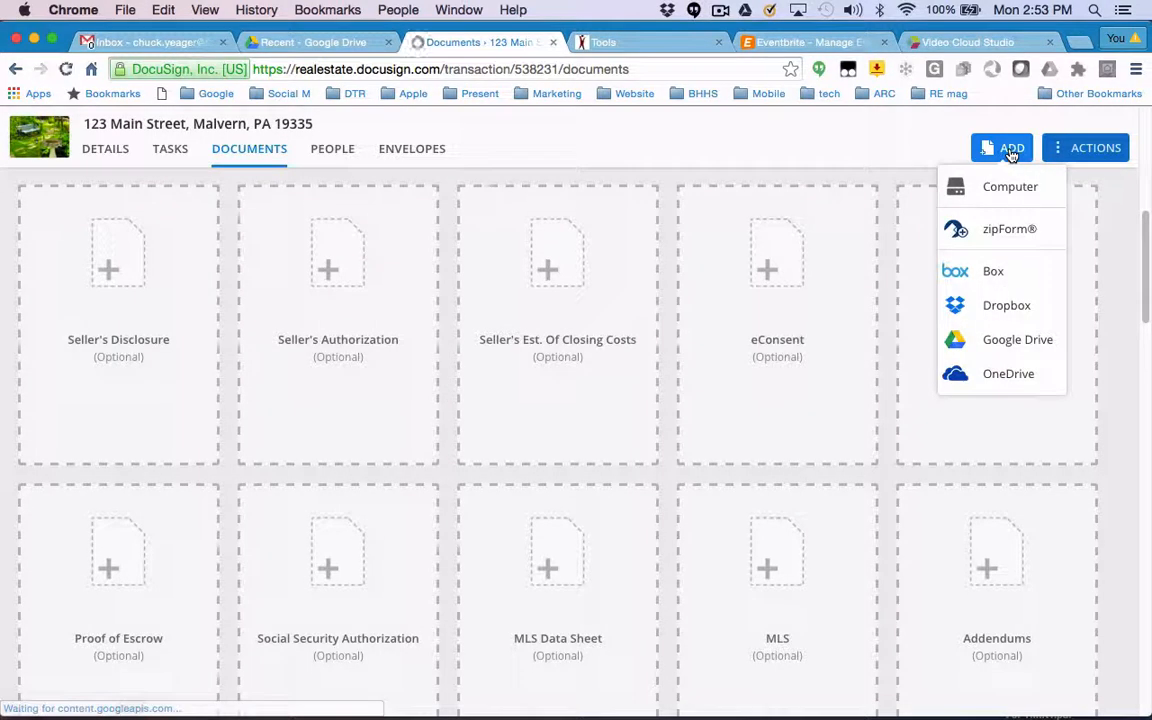
pyautogui.click(1007, 188)
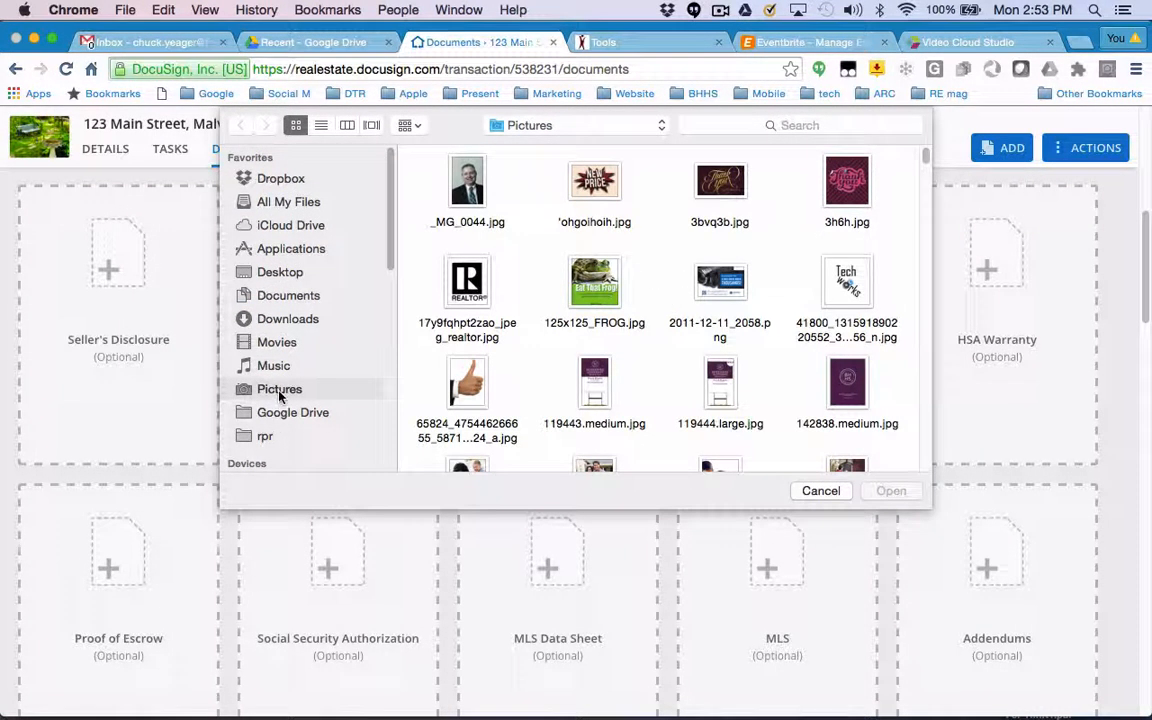
pyautogui.scroll(-10, 656, 321)
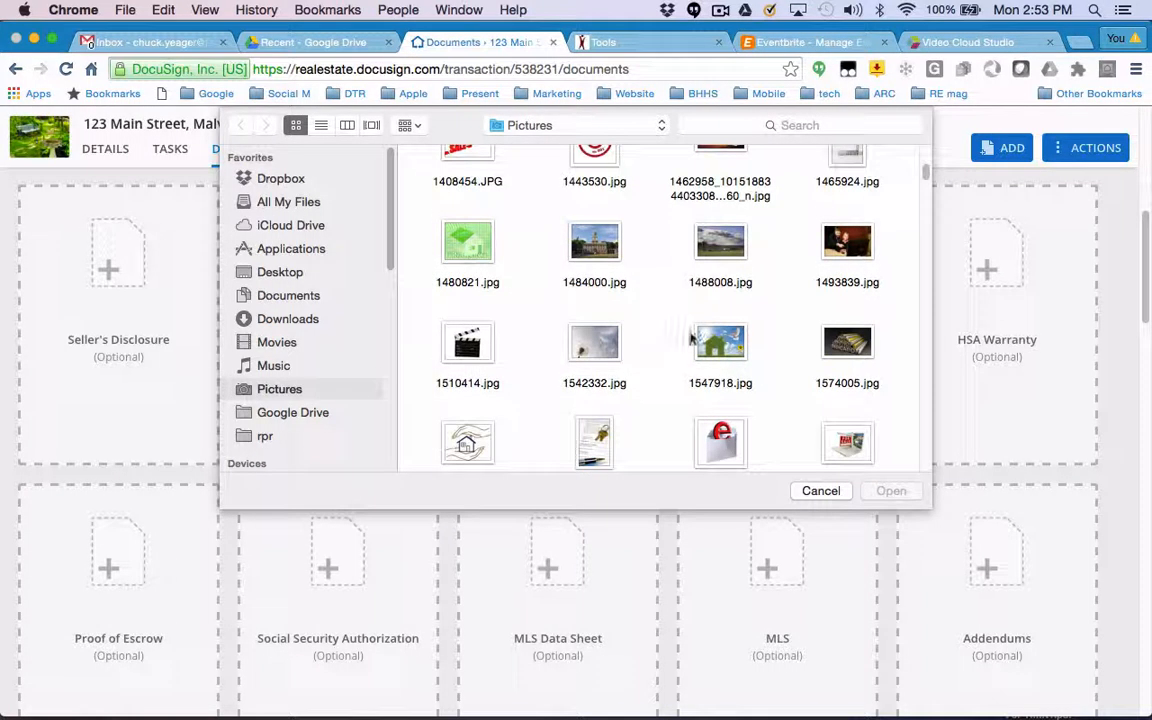
pyautogui.doubleClick(719, 345)
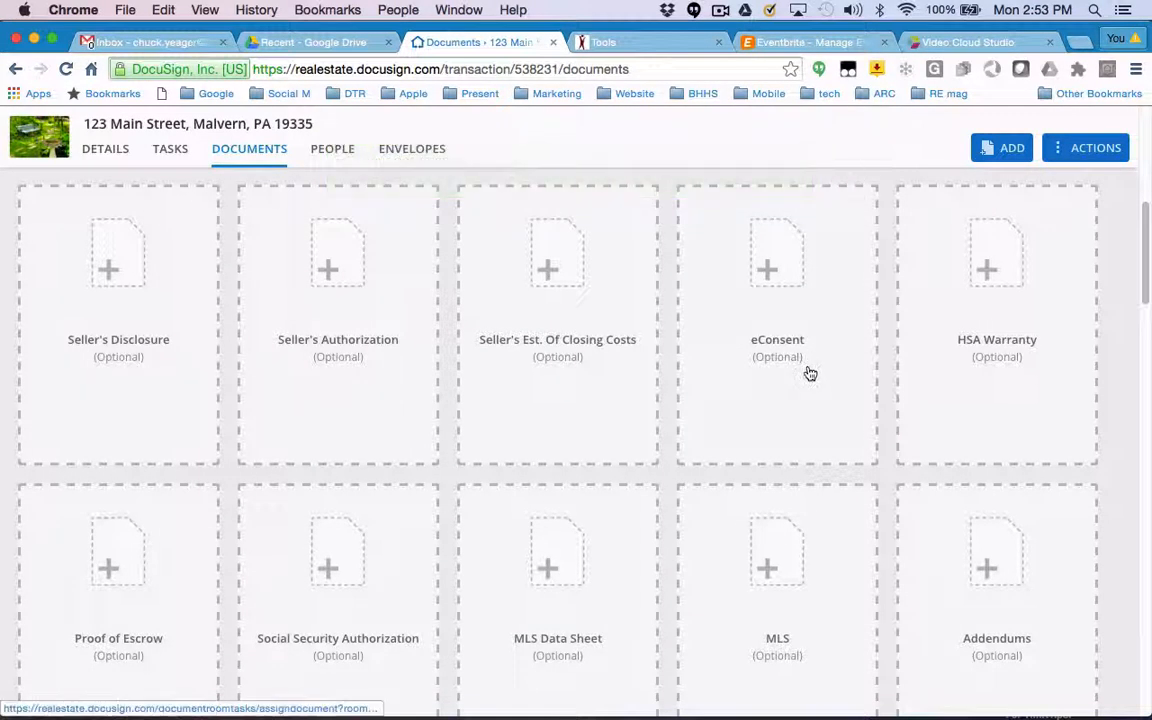
pyautogui.scroll(-15, 810, 373)
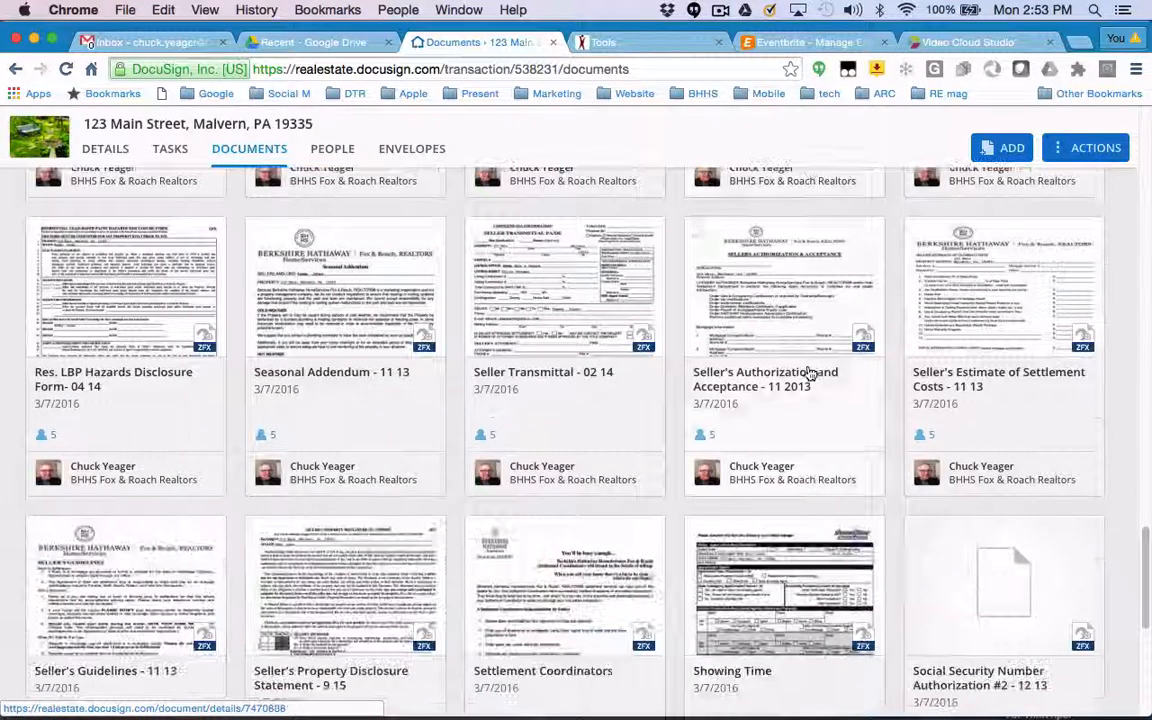
pyautogui.scroll(-5, 810, 373)
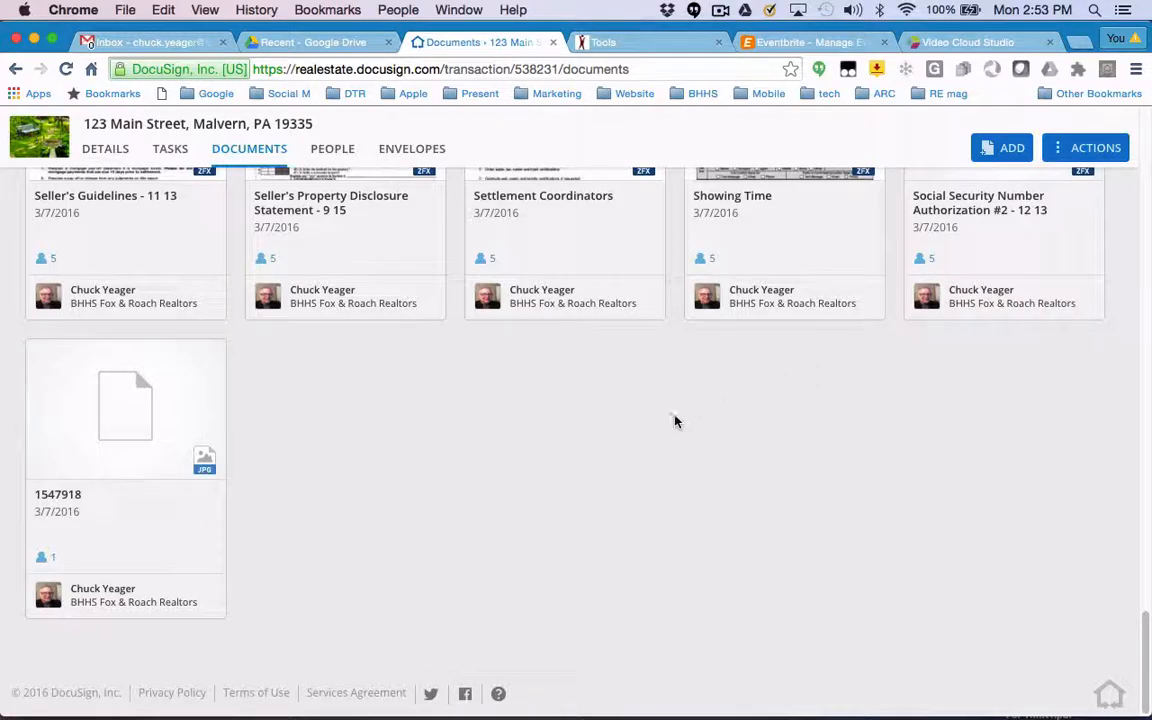
pyautogui.scroll(20, 425, 467)
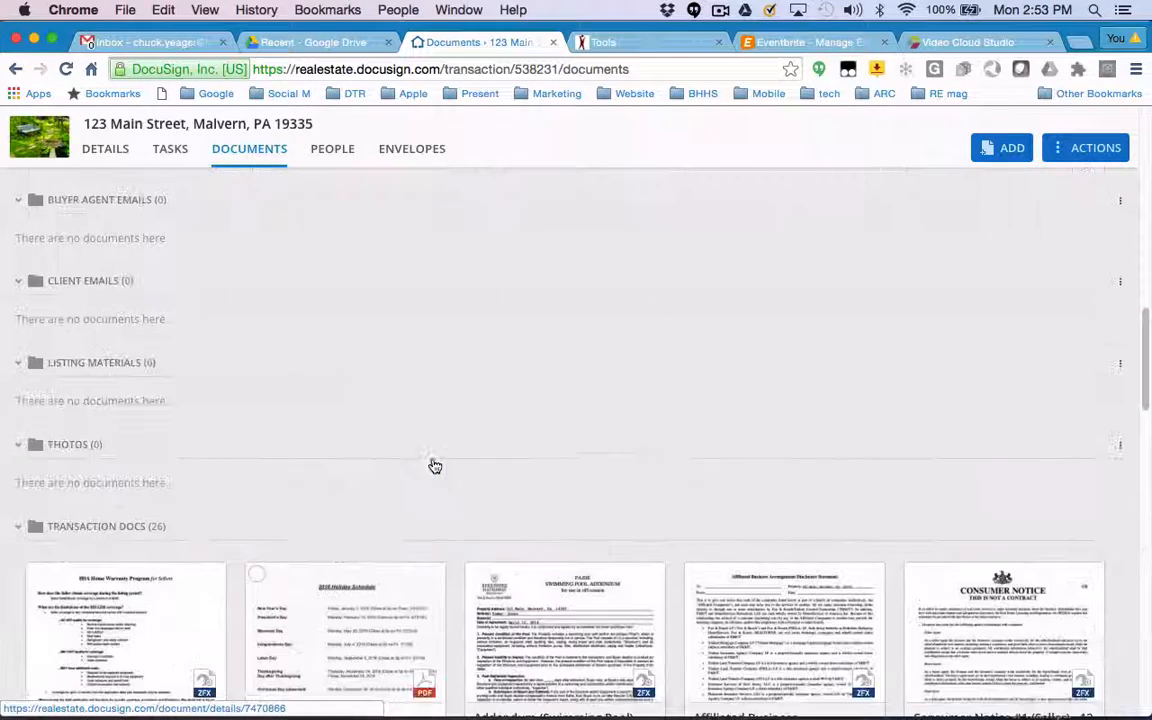
# Move the uploaded image 1547918 into the Photos folder of the current transaction.
pyautogui.scroll(-5, 434, 463)
pyautogui.scroll(-20, 434, 463)
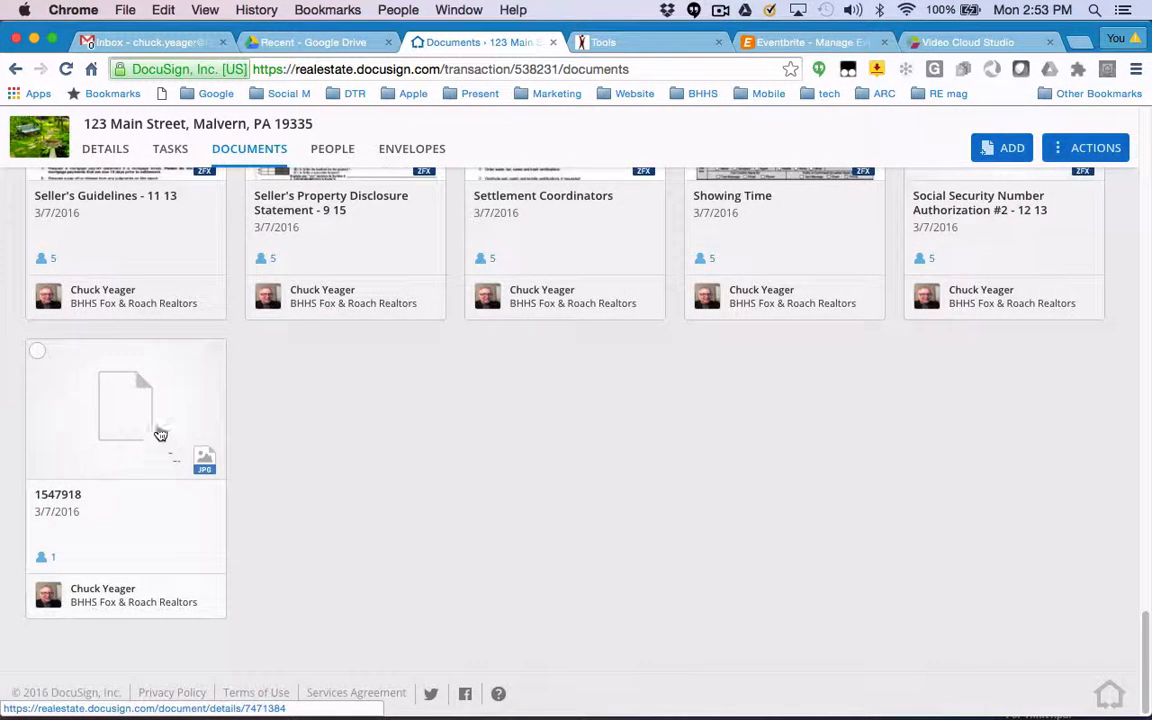
pyautogui.rightClick(153, 420)
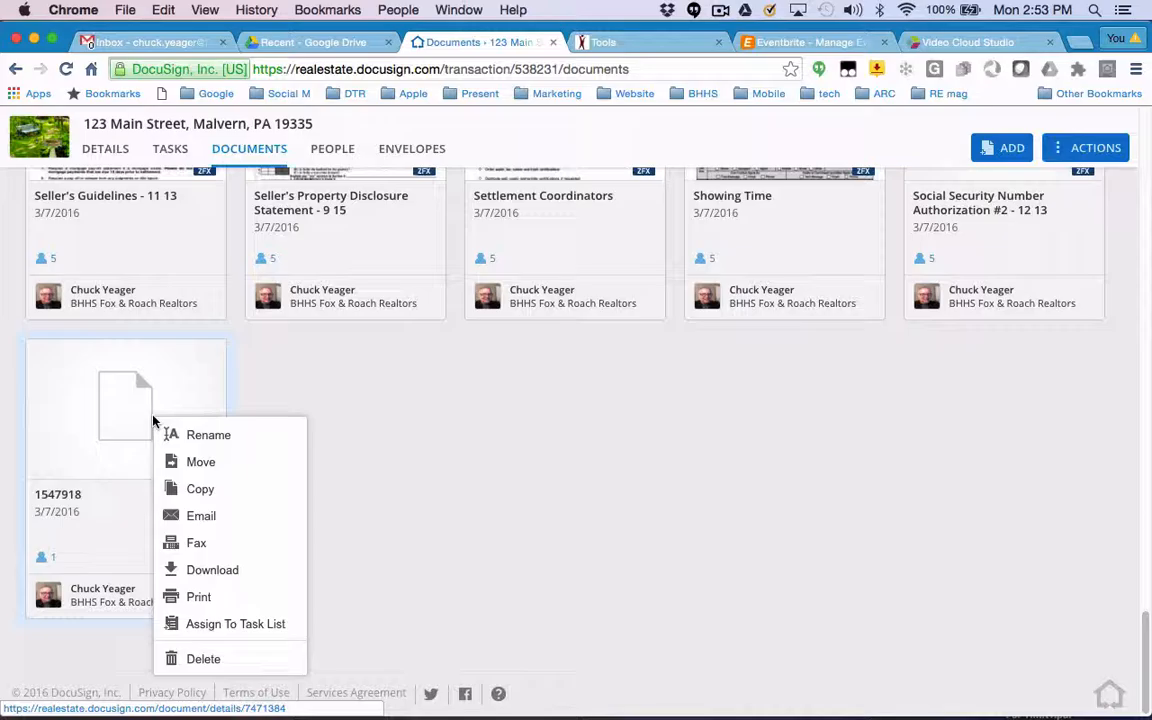
pyautogui.click(202, 464)
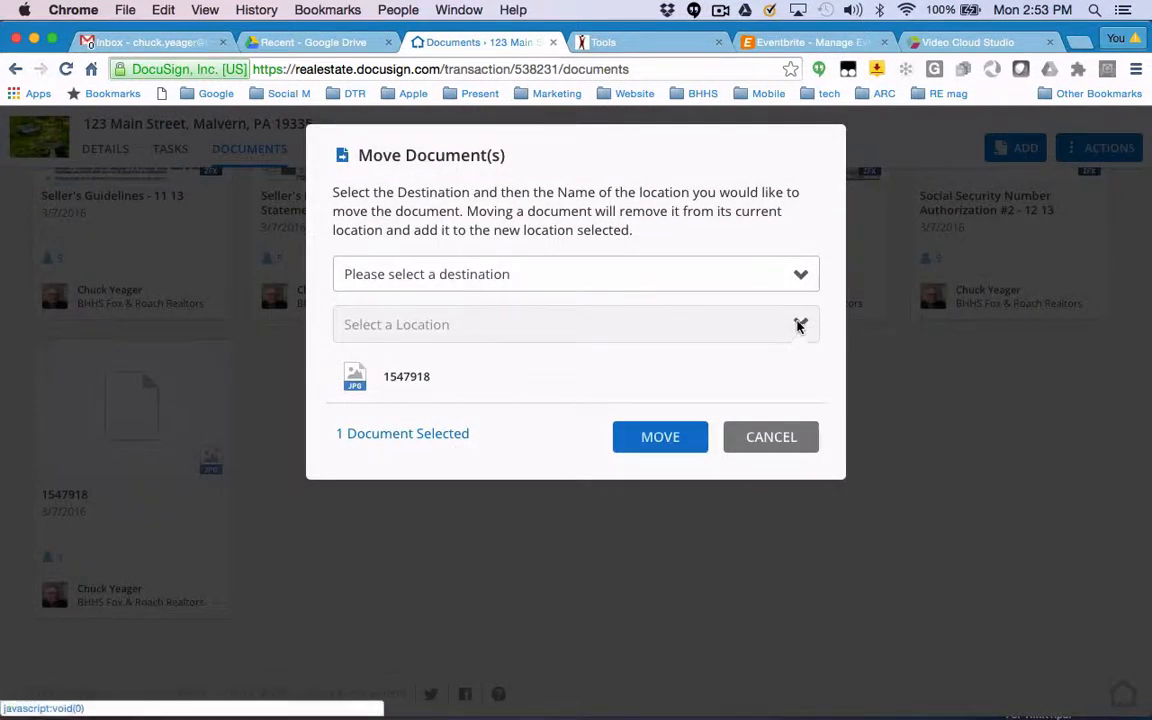
pyautogui.click(801, 279)
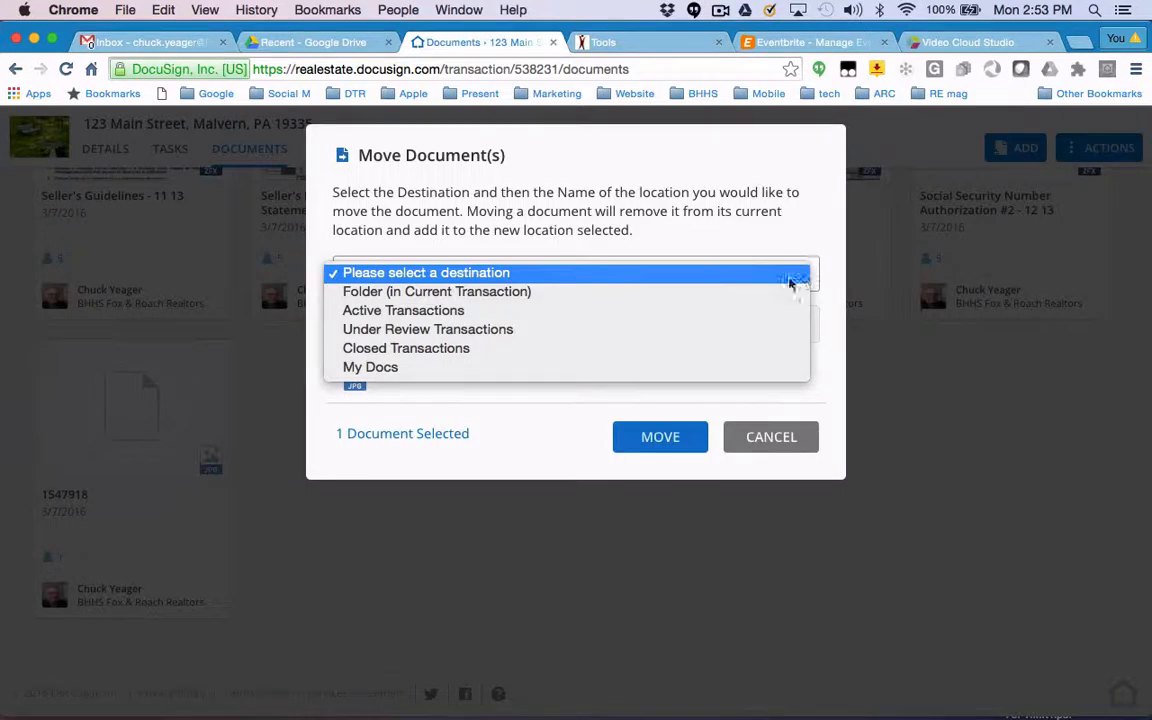
pyautogui.click(586, 292)
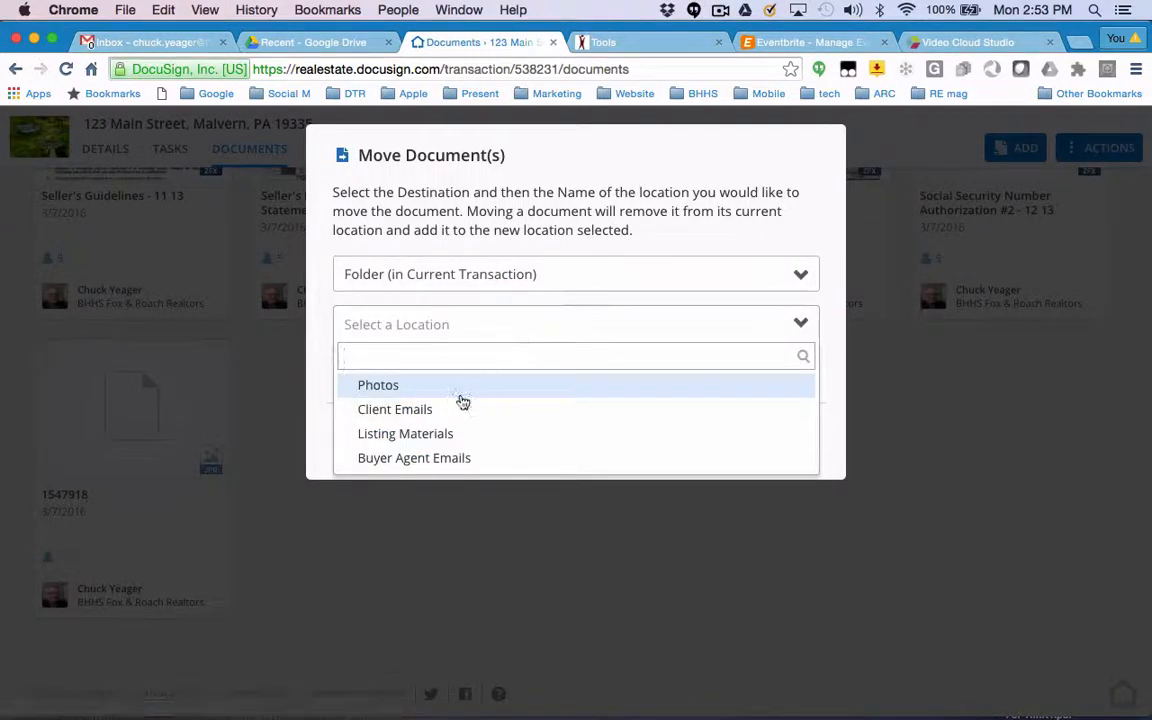
pyautogui.click(390, 386)
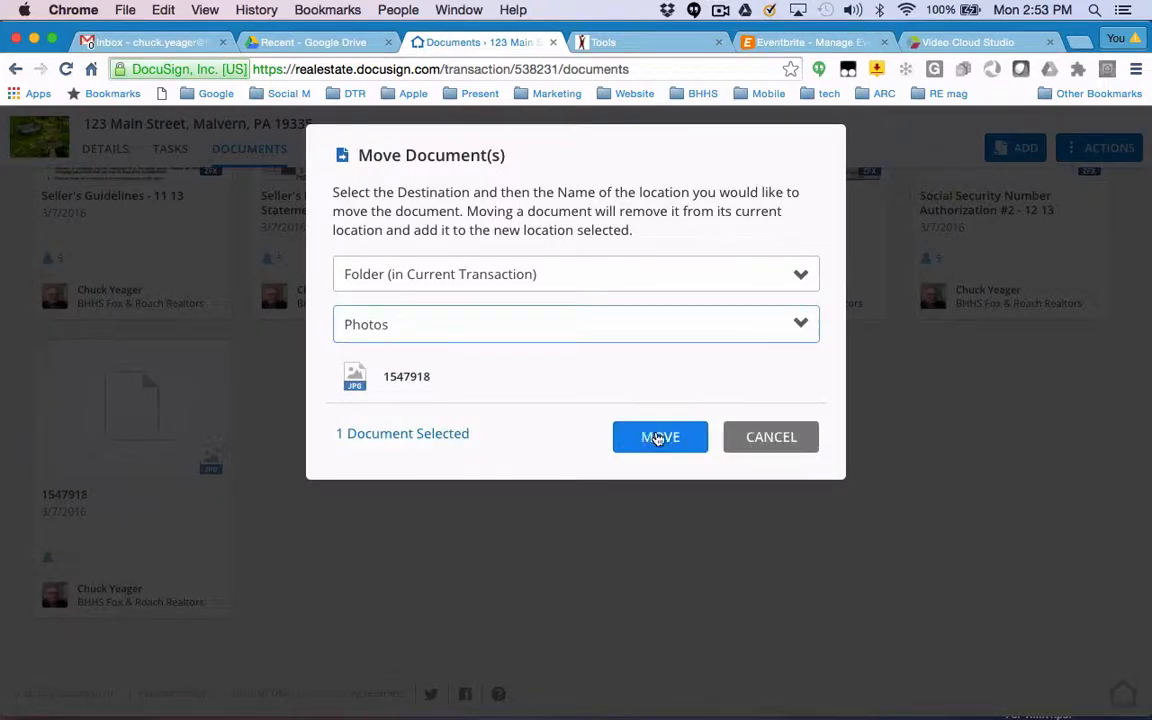
pyautogui.click(659, 439)
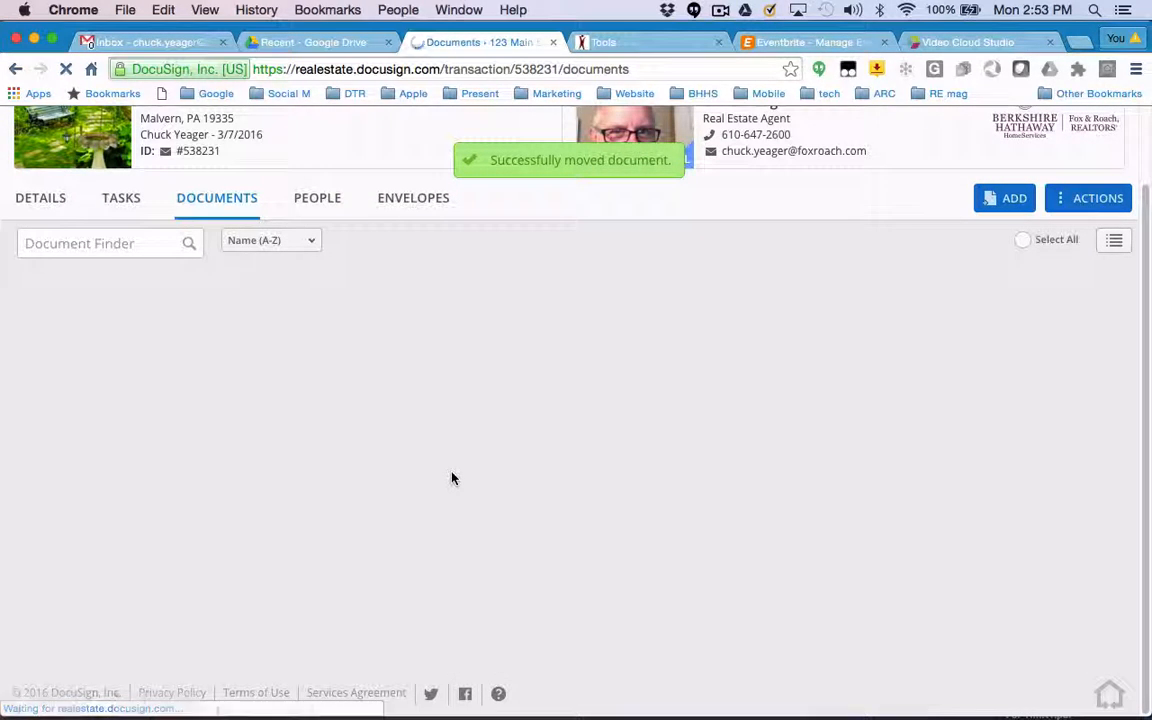
# Drag the 2016 Holiday Schedule document from Transaction Docs into the Client Emails folder.
pyautogui.scroll(-10, 453, 442)
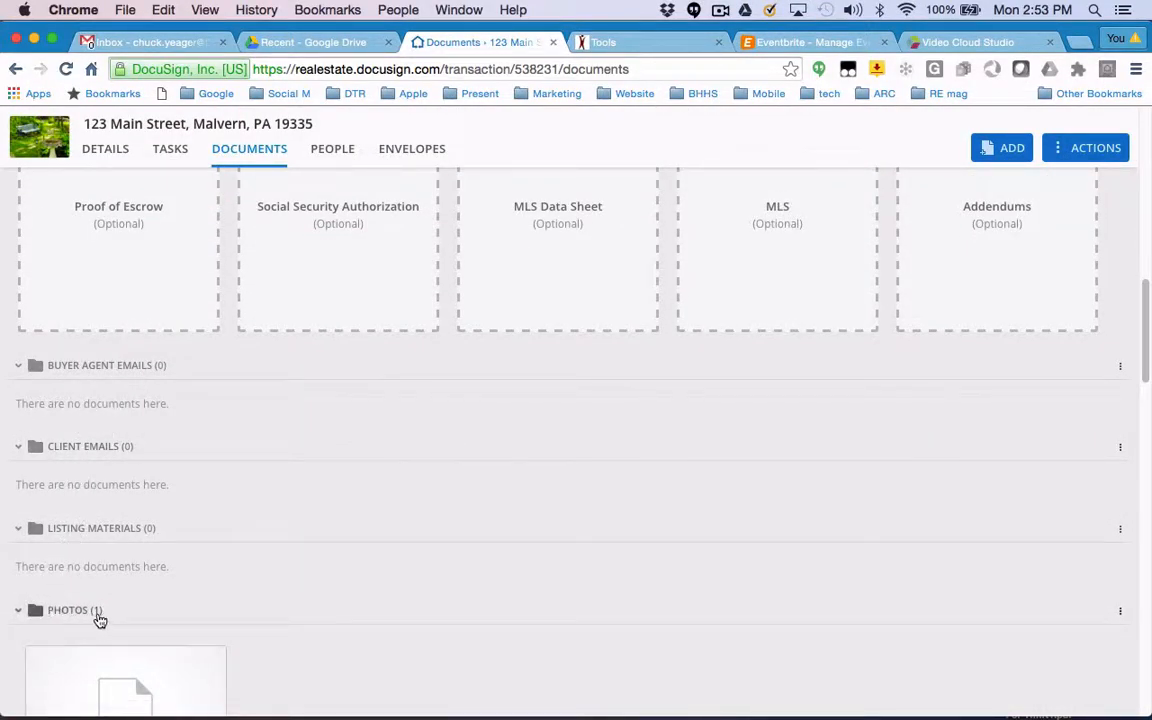
pyautogui.scroll(-3, 150, 595)
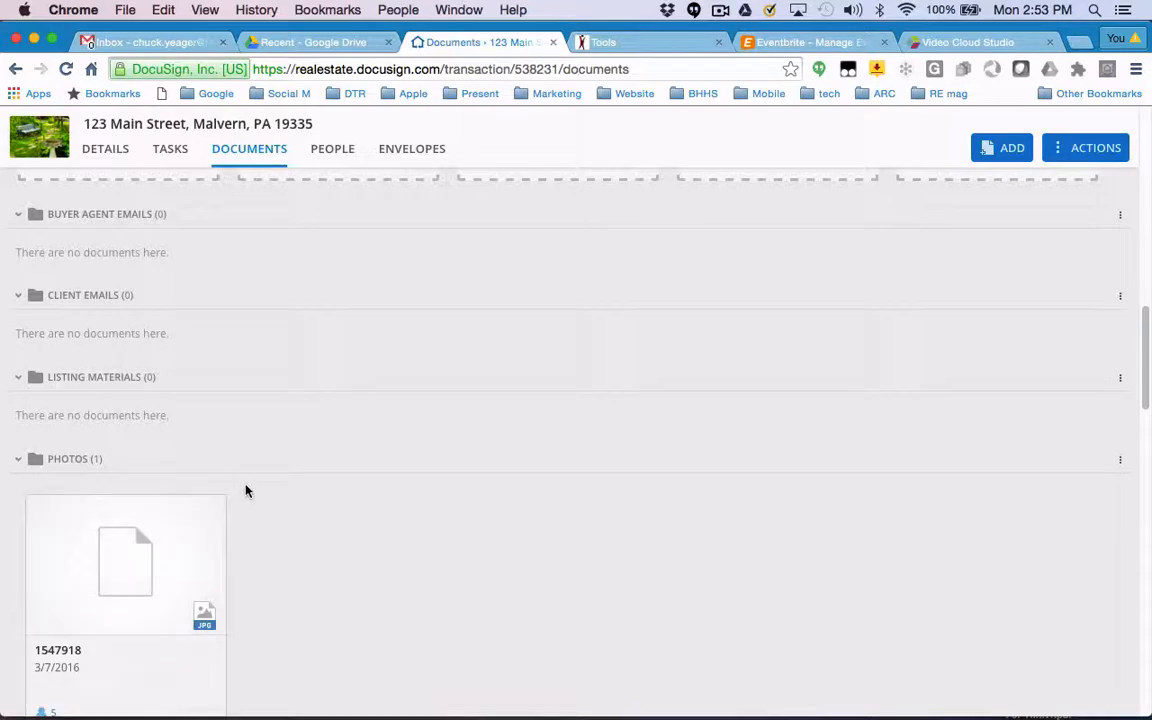
pyautogui.scroll(-1, 248, 490)
pyautogui.scroll(-5, 250, 490)
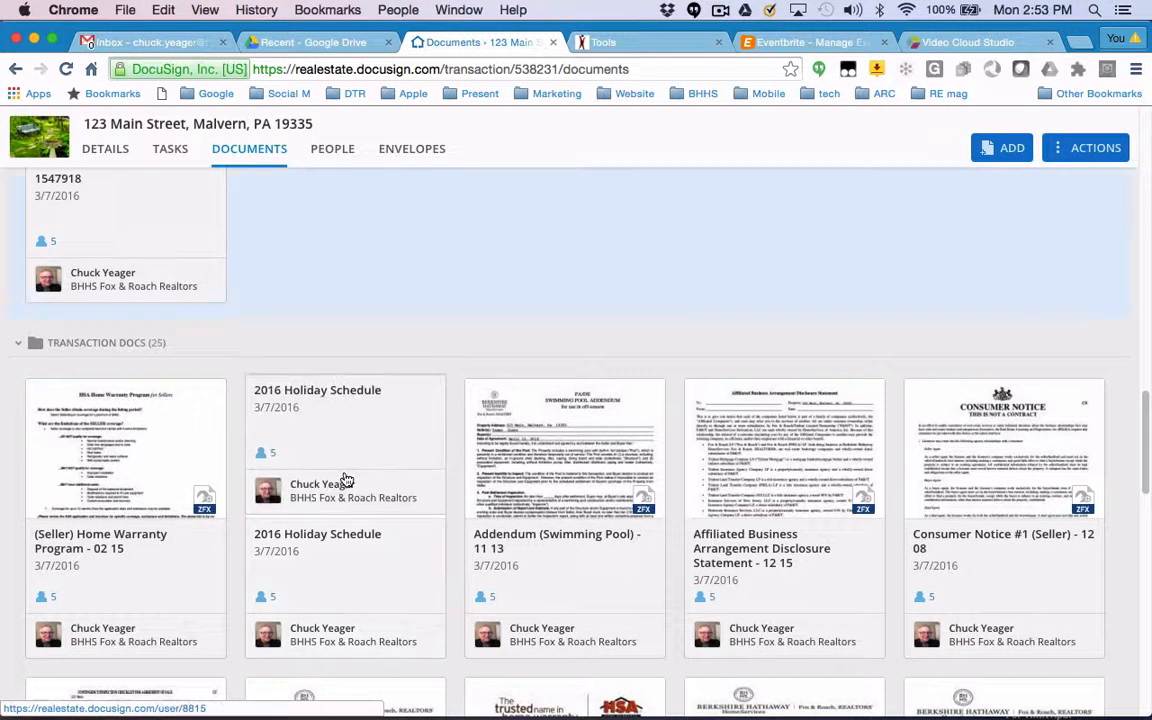
pyautogui.rightClick(340, 458)
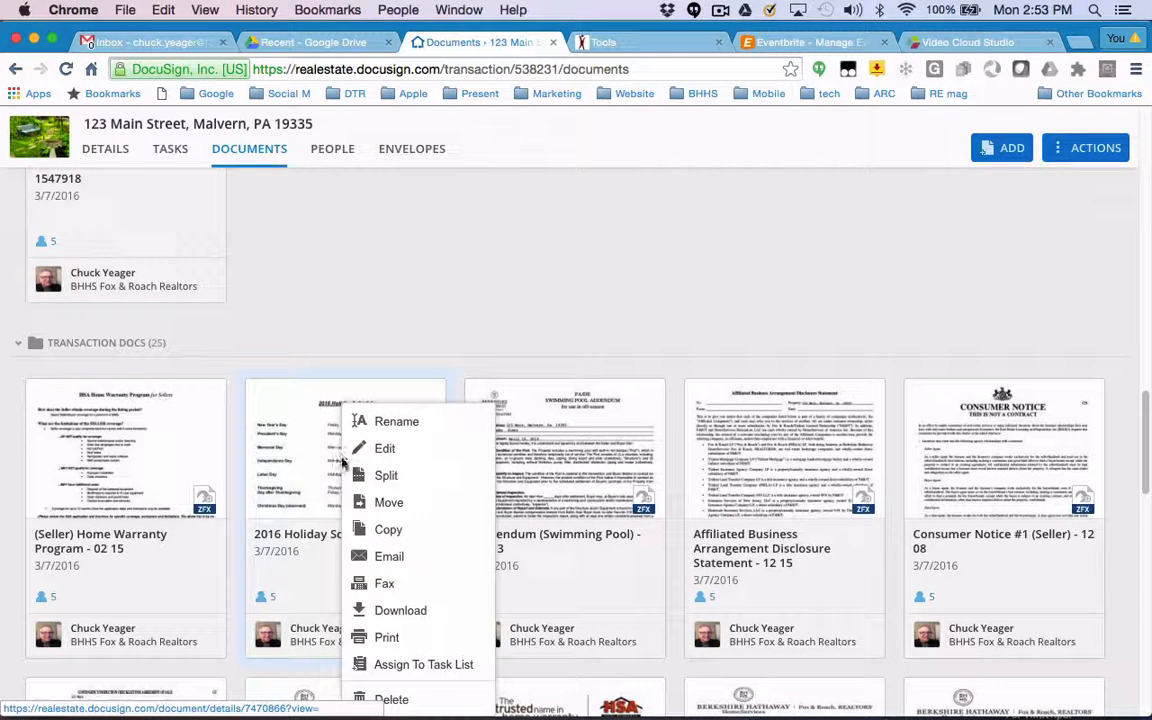
pyautogui.click(399, 334)
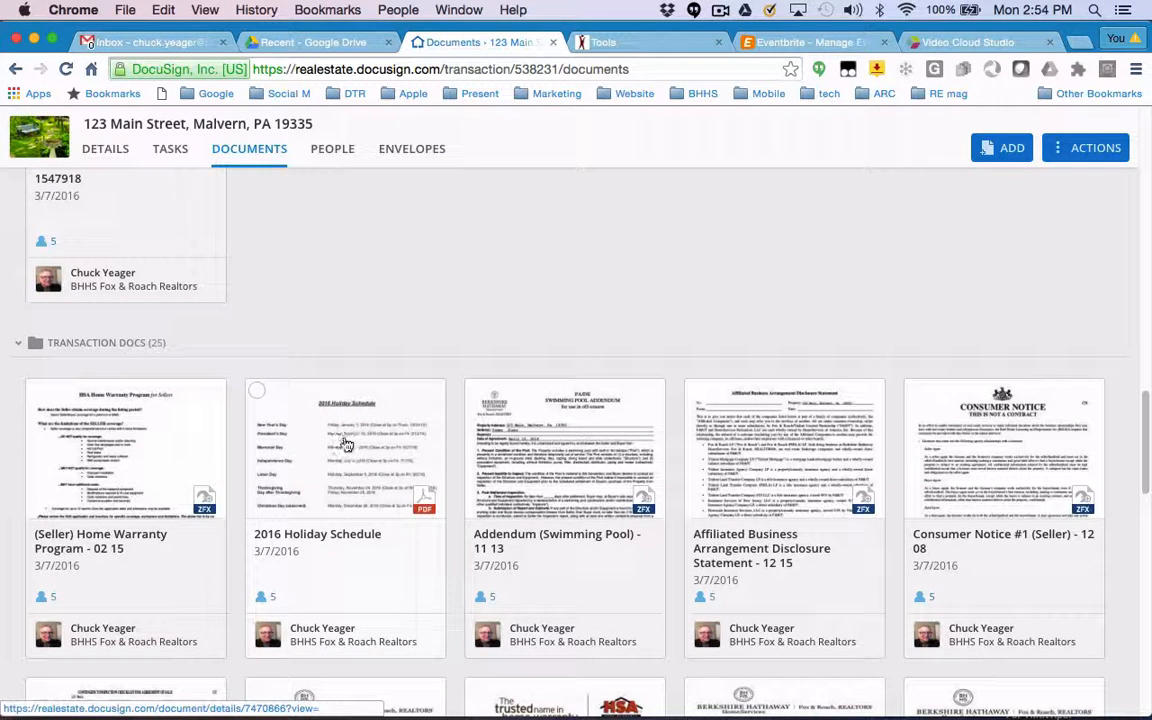
pyautogui.click(256, 391)
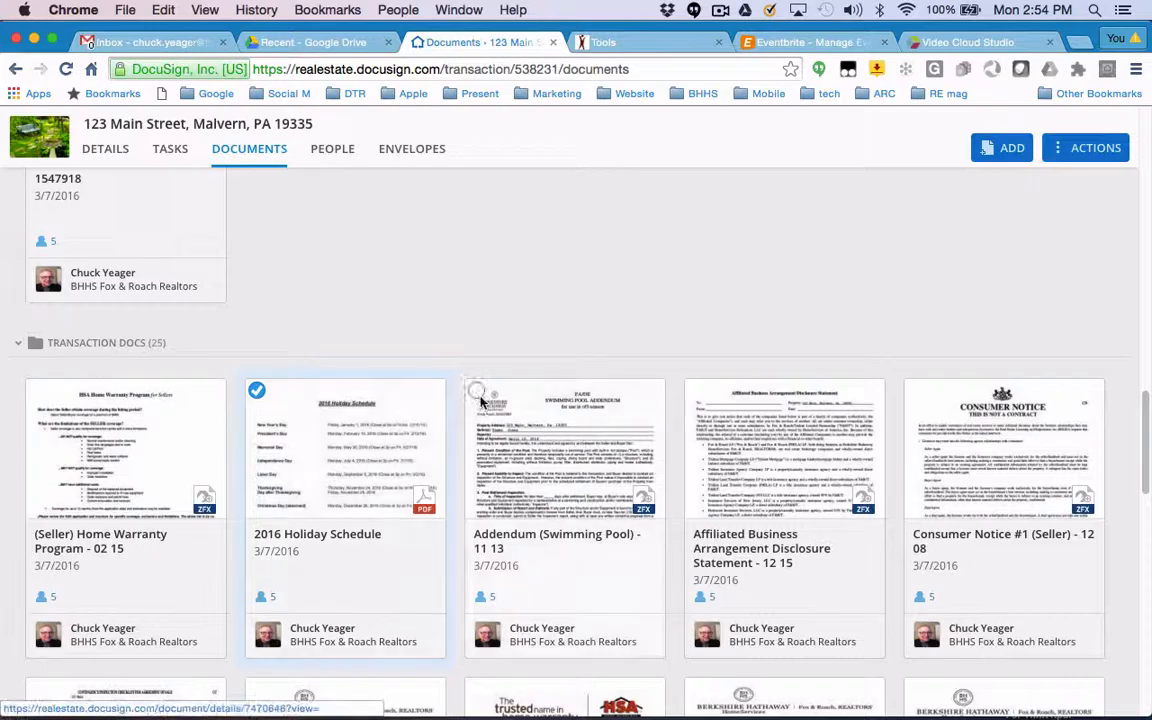
pyautogui.click(36, 391)
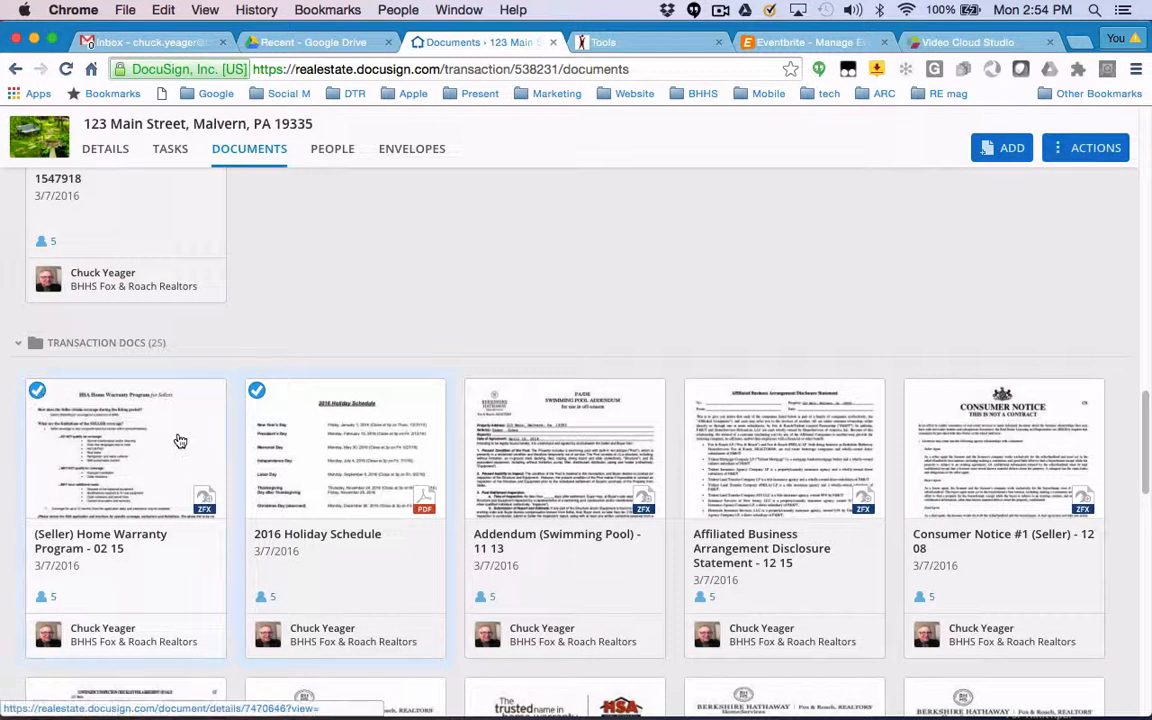
pyautogui.moveTo(291, 469)
pyautogui.mouseDown()
pyautogui.moveTo(296, 323)
pyautogui.moveTo(285, 323)
pyautogui.moveTo(273, 178)
pyautogui.moveTo(301, 486)
pyautogui.mouseUp()
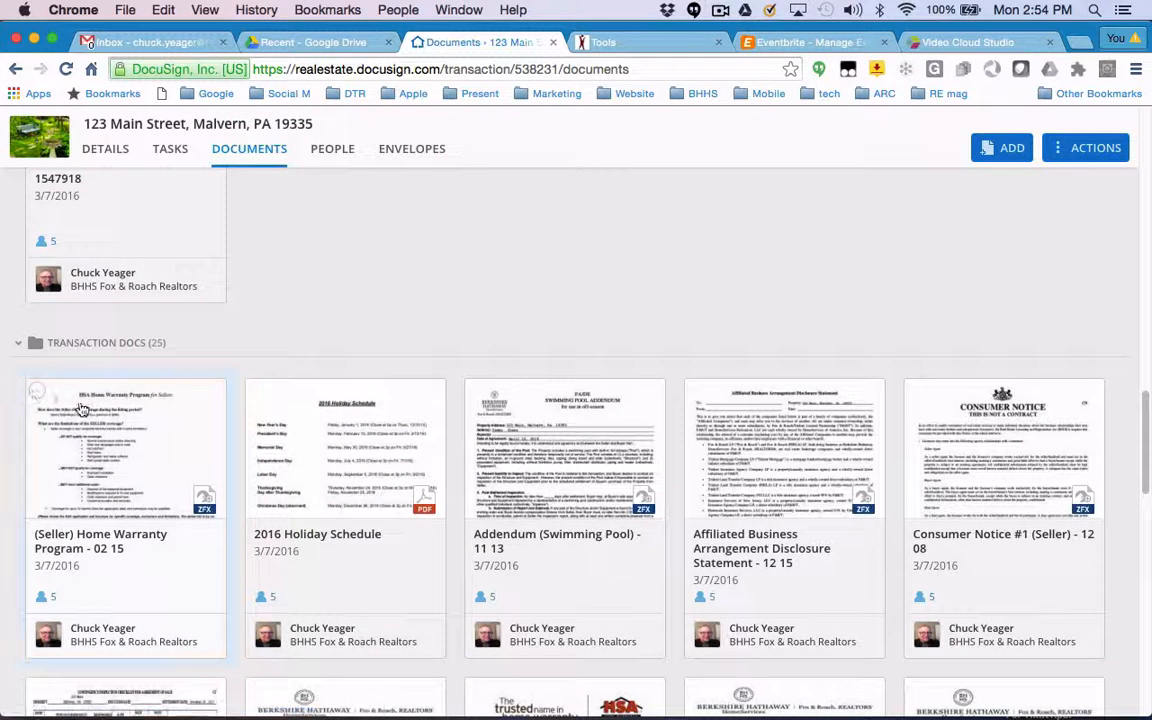
pyautogui.moveTo(355, 473); pyautogui.dragTo(220, 234)
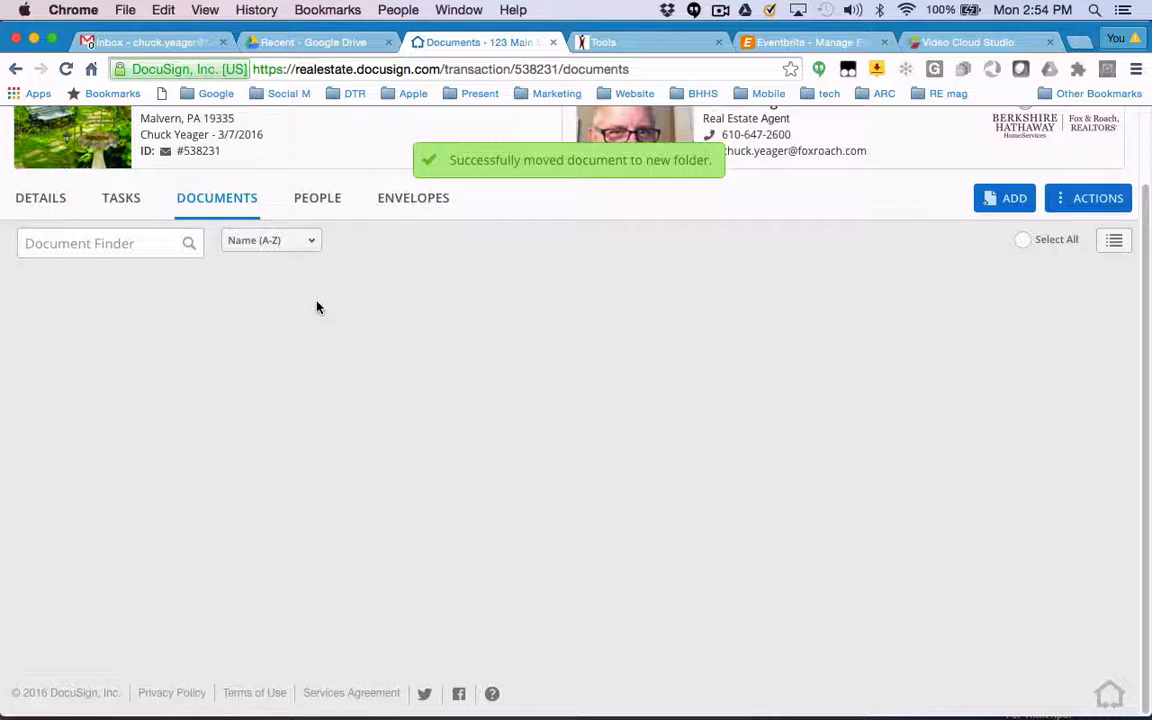
# Review the contents of the Client Emails, Photos and Transaction Docs folders.
pyautogui.scroll(-14, 317, 307)
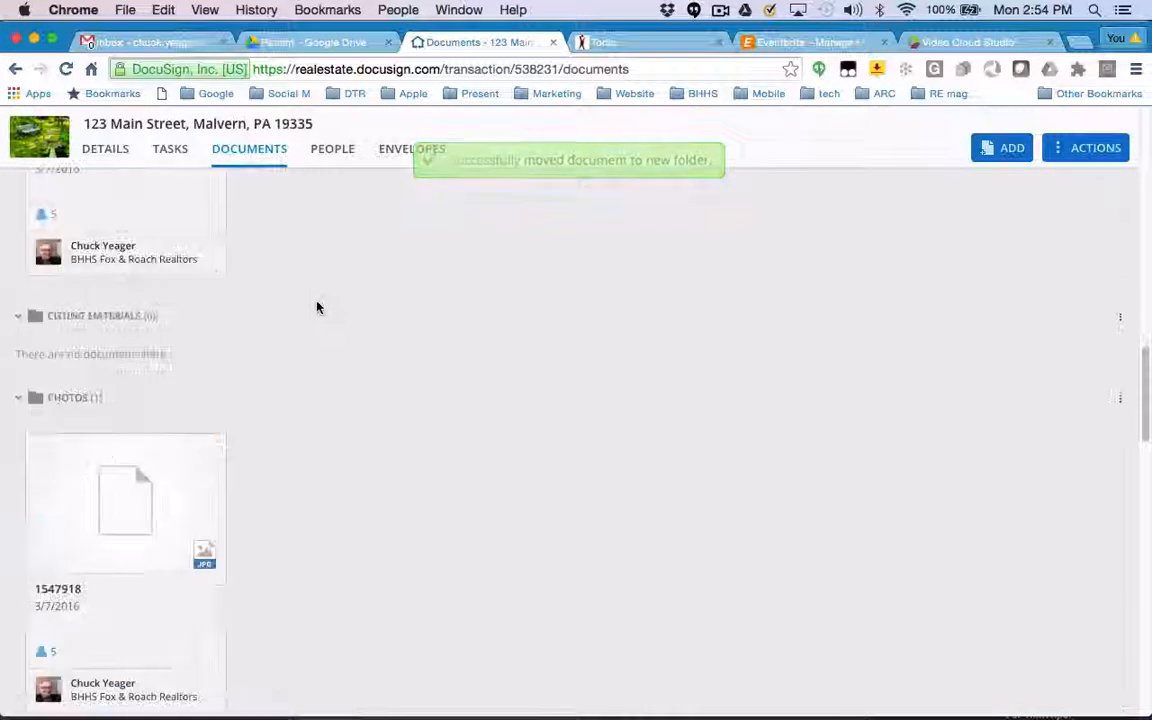
pyautogui.scroll(1, 190, 255)
pyautogui.scroll(2, 188, 252)
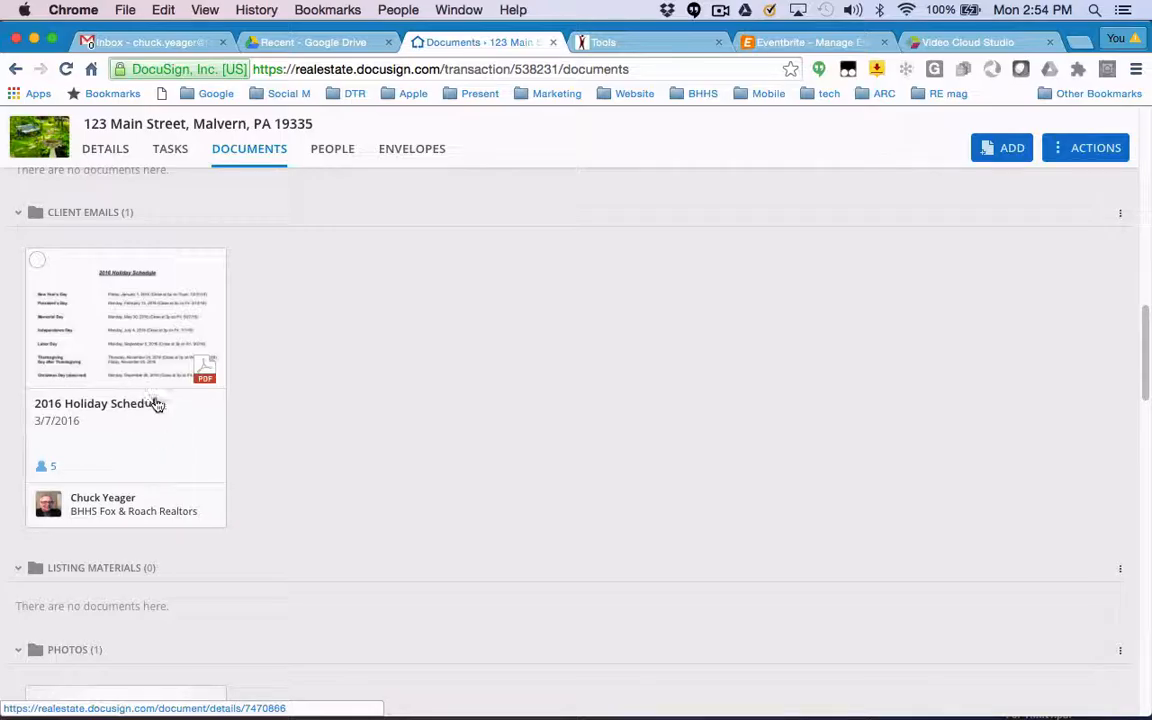
pyautogui.scroll(-5, 327, 405)
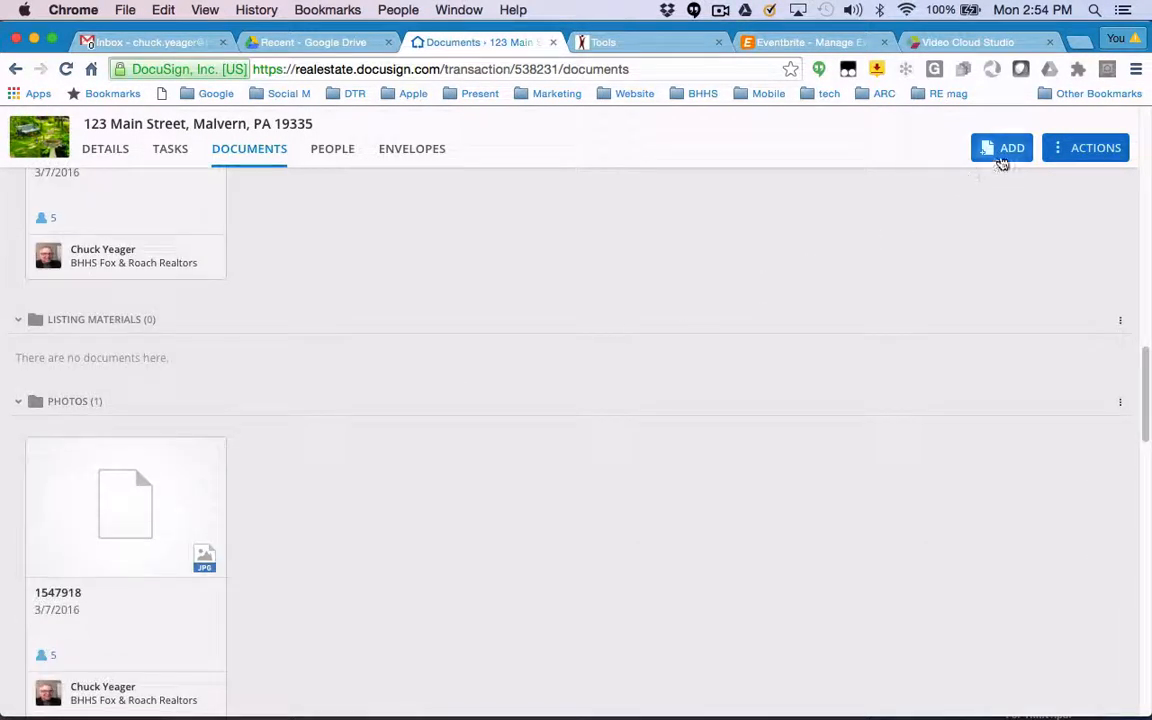
pyautogui.click(1001, 160)
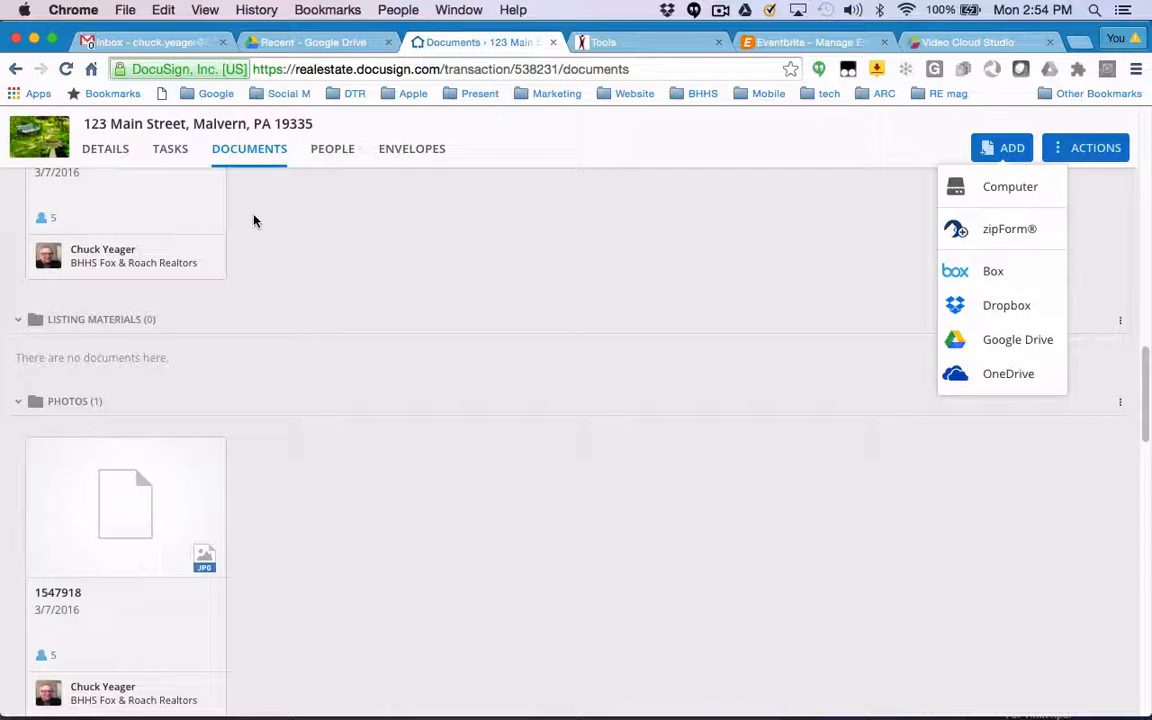
pyautogui.scroll(5, 300, 224)
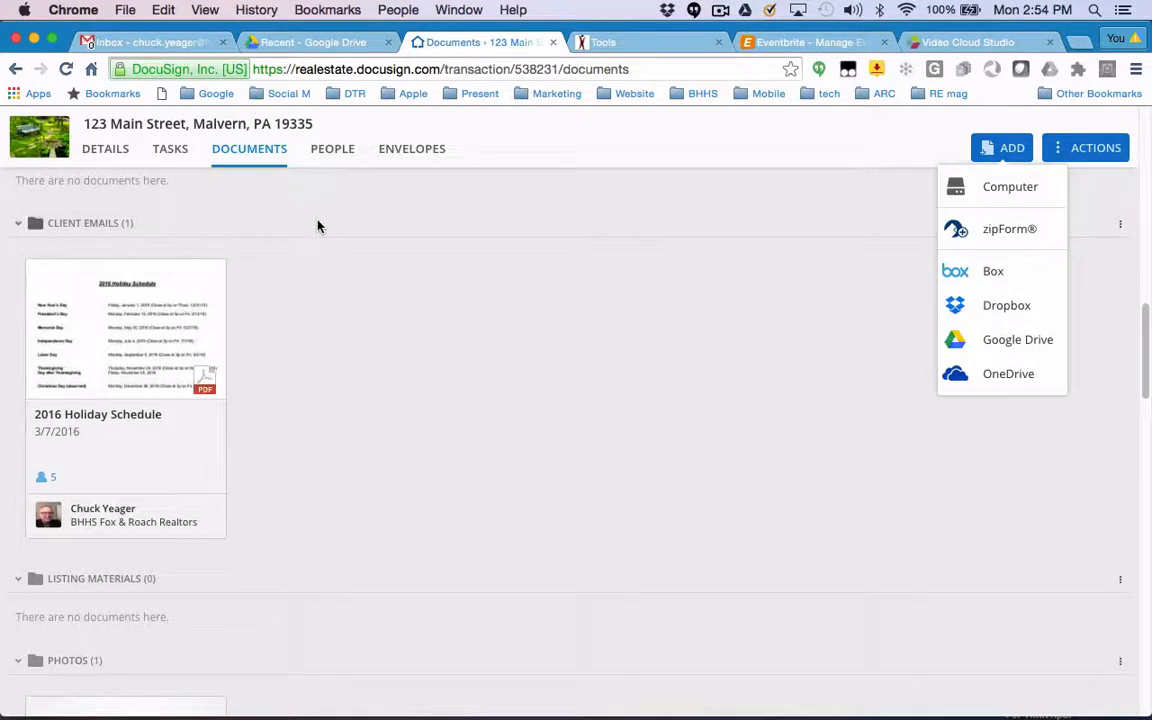
pyautogui.scroll(-10, 300, 515)
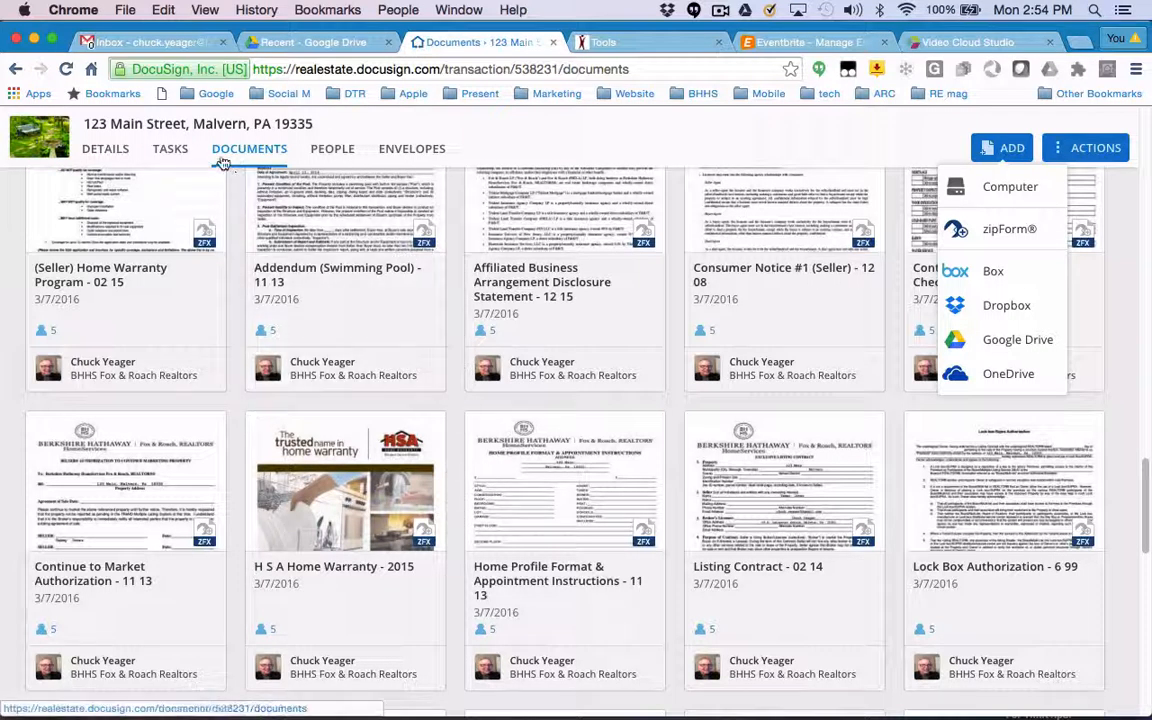
pyautogui.scroll(10, 217, 202)
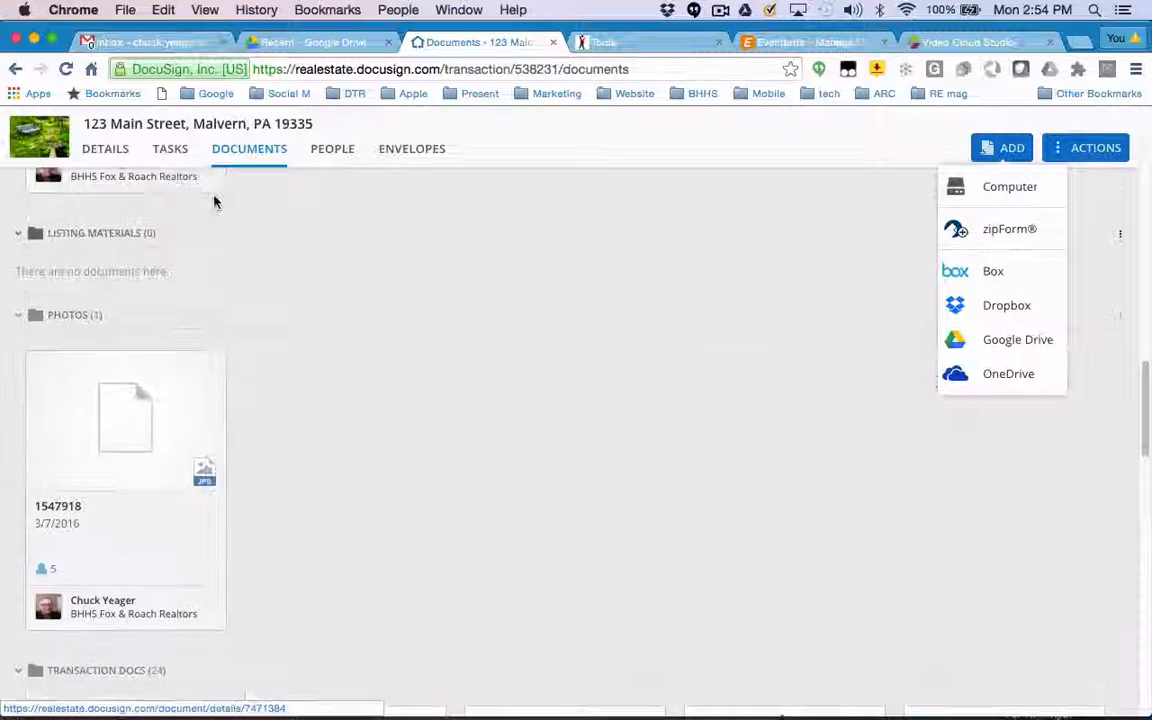
pyautogui.scroll(-5, 232, 418)
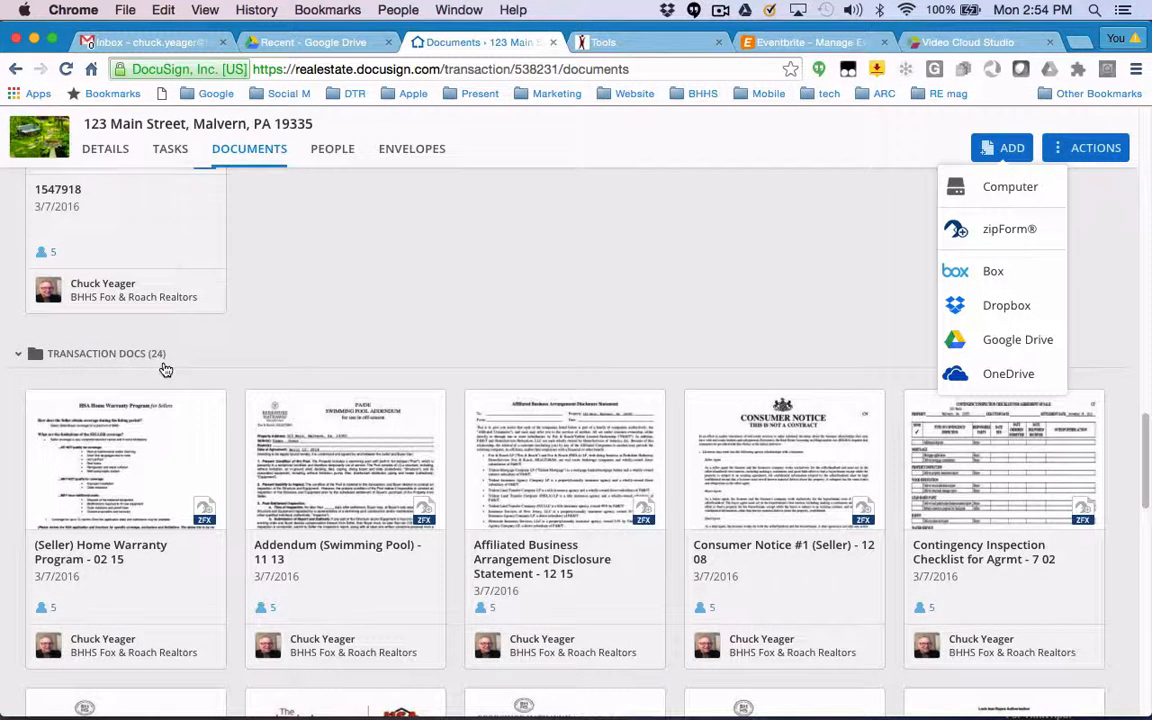
pyautogui.scroll(-2, 470, 460)
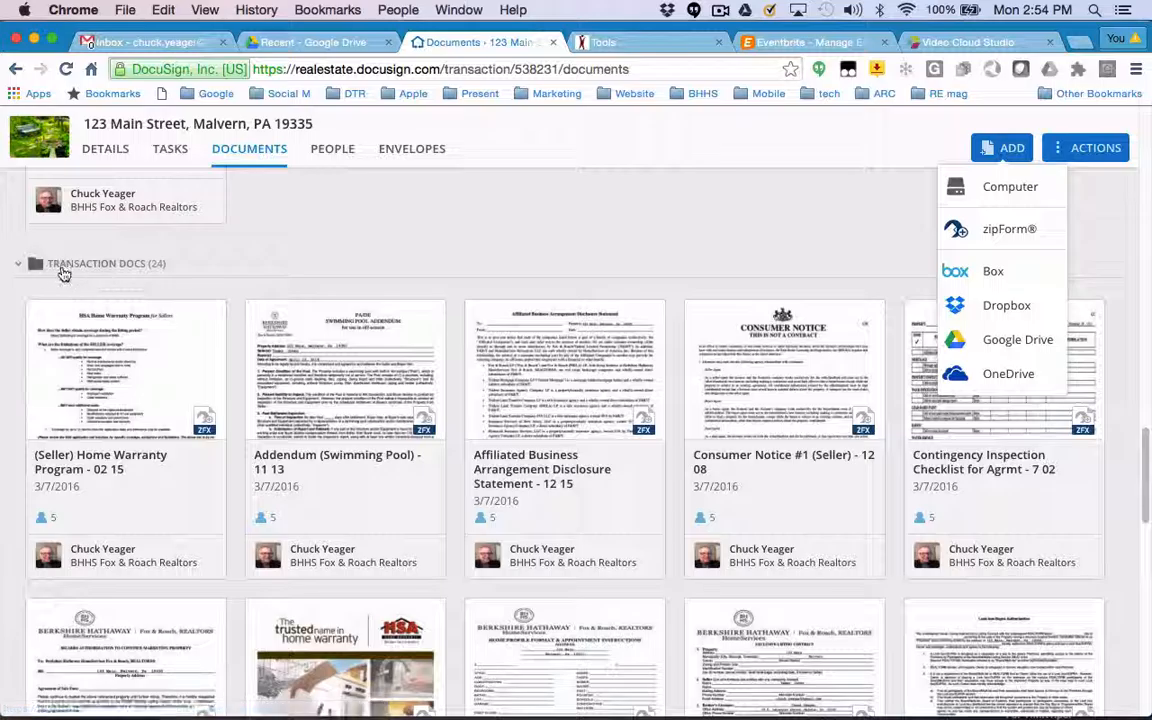
pyautogui.scroll(-2, 158, 316)
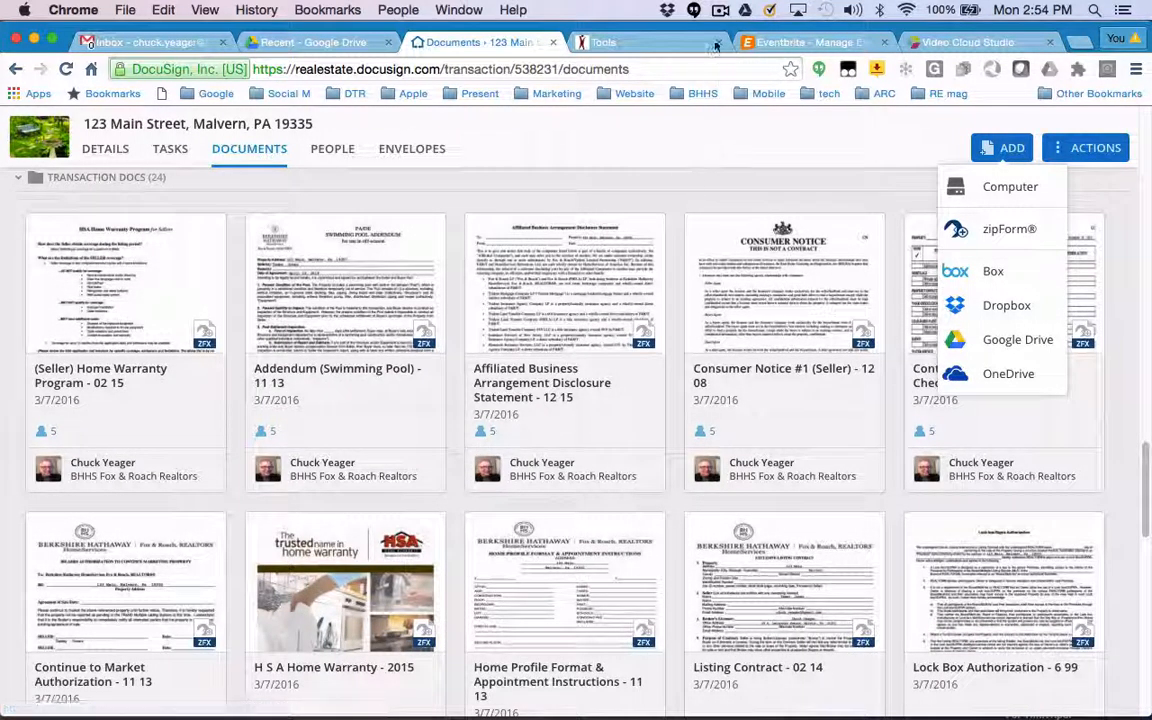
pyautogui.click(719, 11)
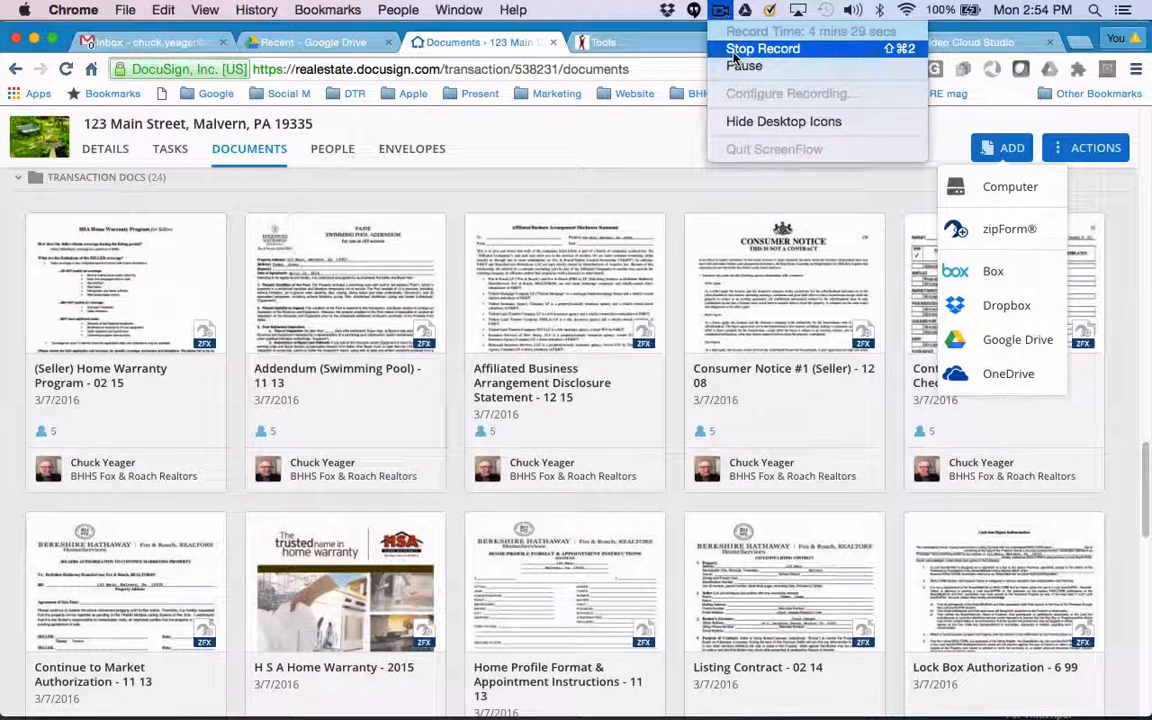